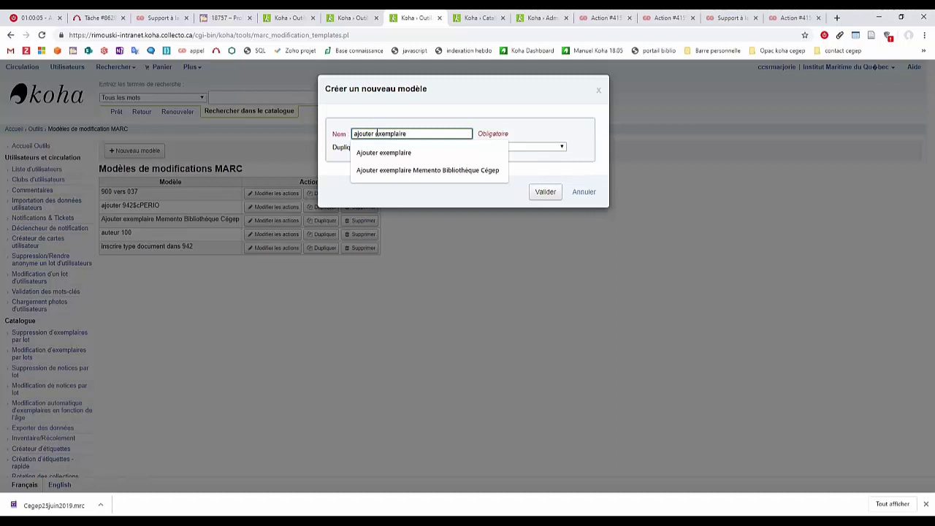
# - Create the "ajouter exemplaire" template and begin an Ajouter/Mettre à jour action on zone 952, subfield y
pyautogui.click(549, 193)
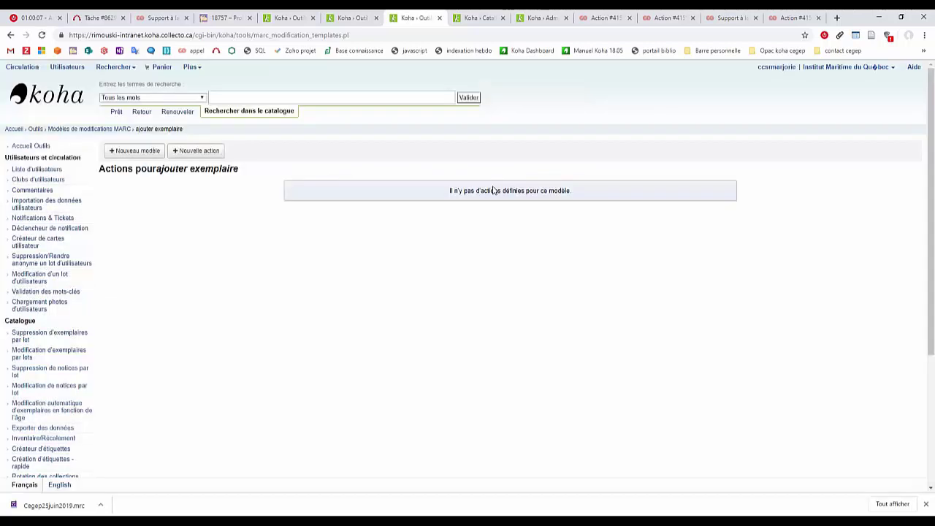
pyautogui.click(195, 151)
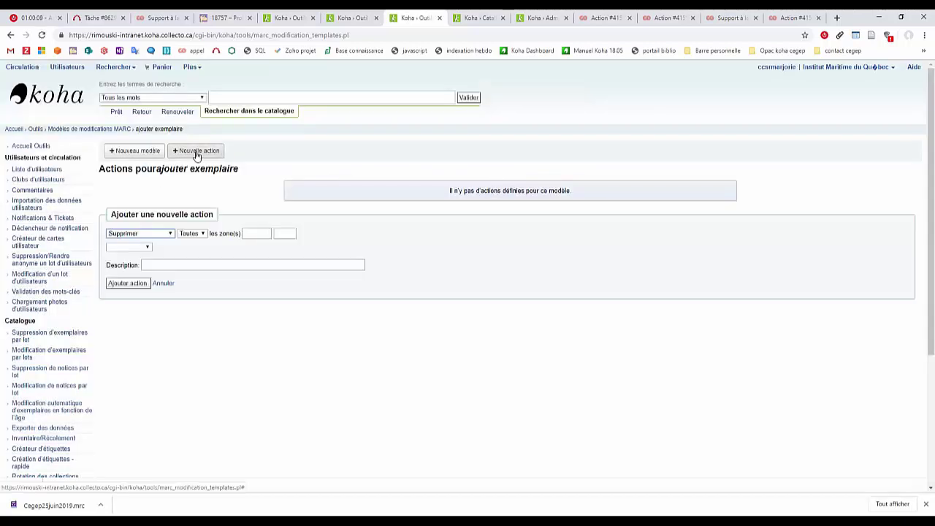
pyautogui.click(162, 236)
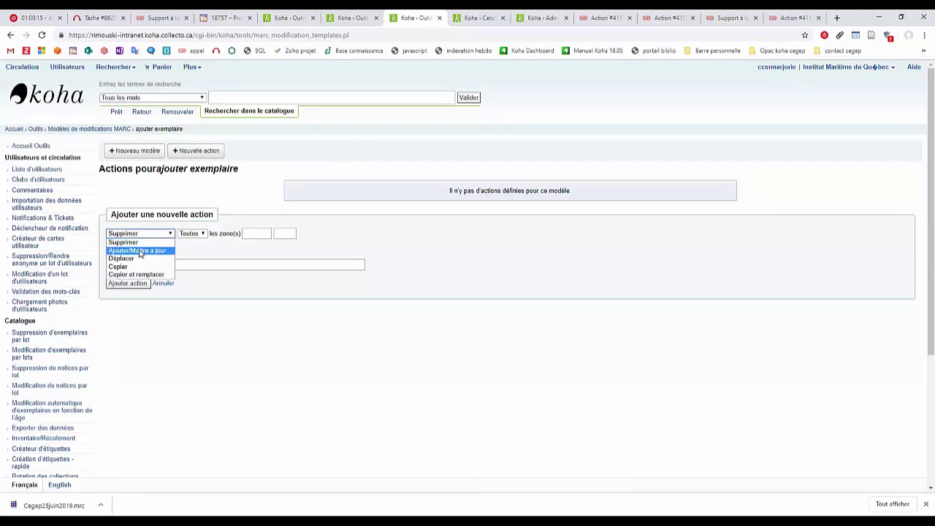
pyautogui.click(135, 249)
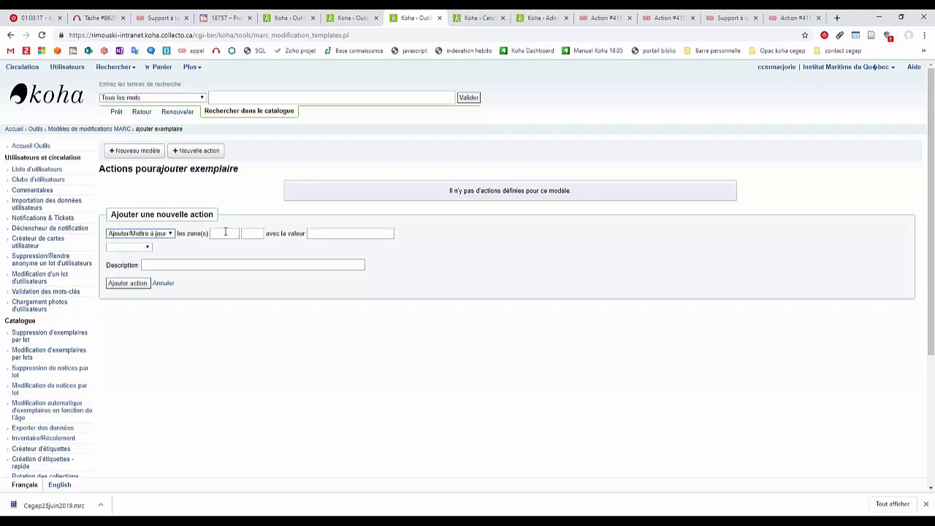
pyautogui.click(226, 233)
pyautogui.write('952')
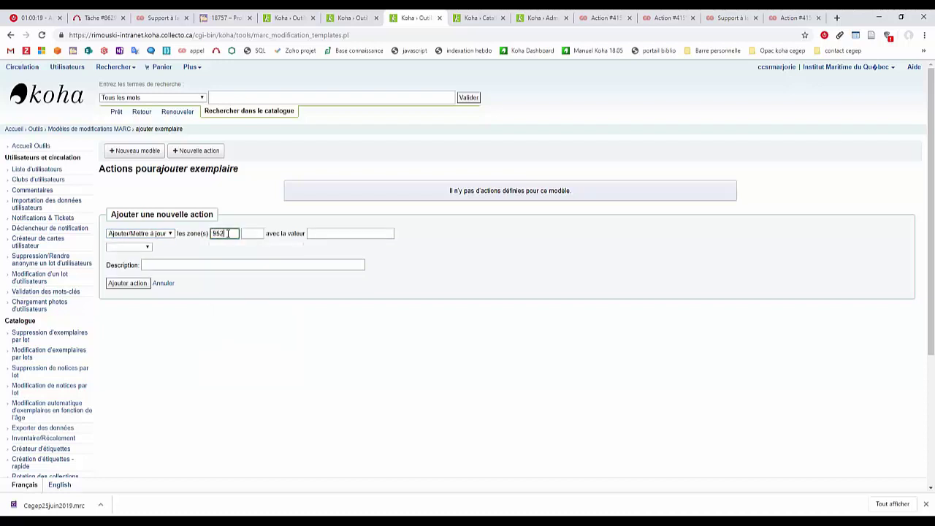
pyautogui.click(252, 233)
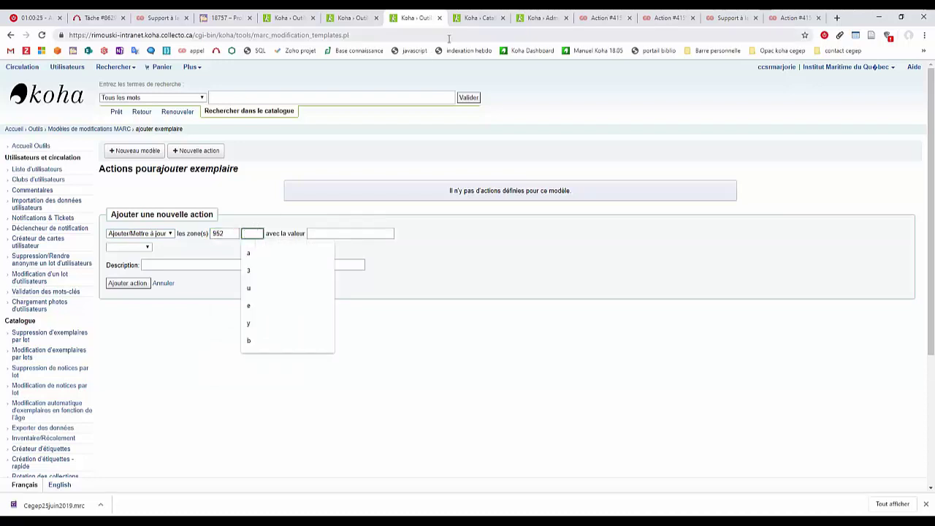
pyautogui.write('y')
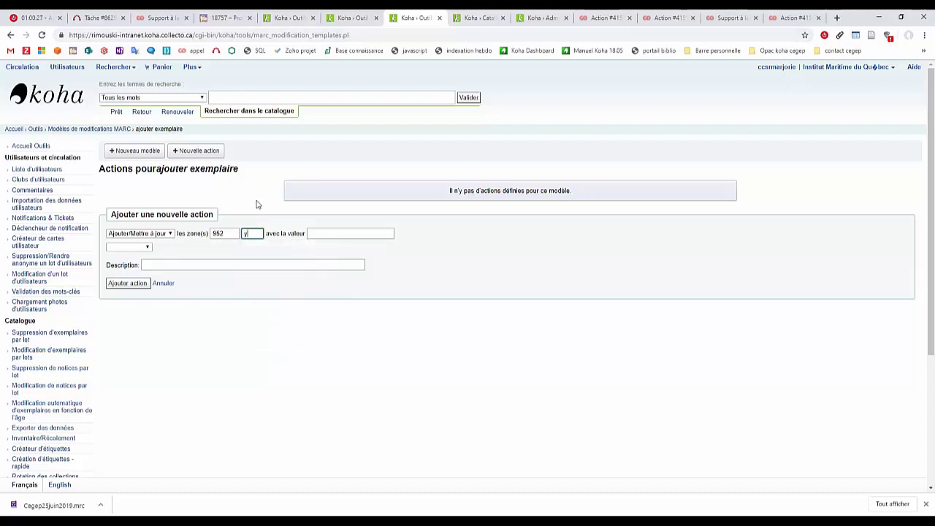
# - Check the item entry form for the subfield that holds the item type (Type d'exemplaire)
pyautogui.click(479, 17)
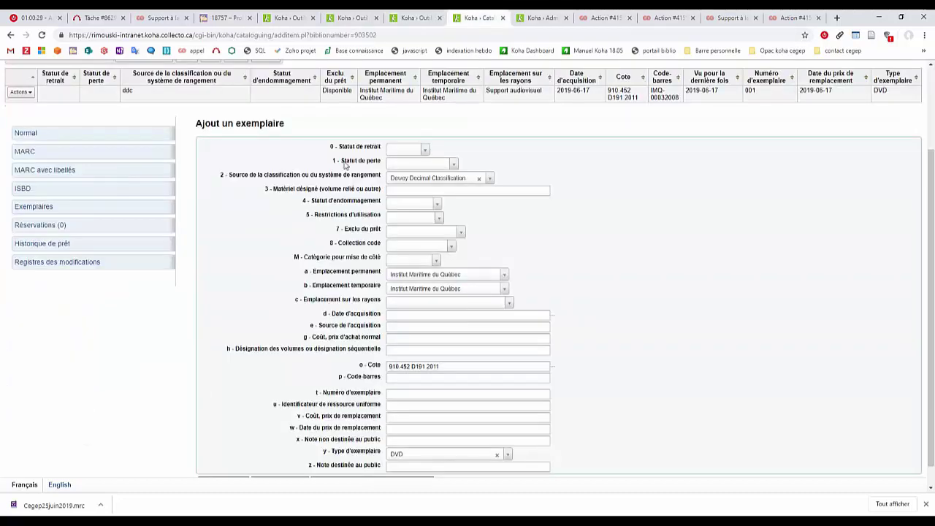
pyautogui.scroll(-1, 342, 410)
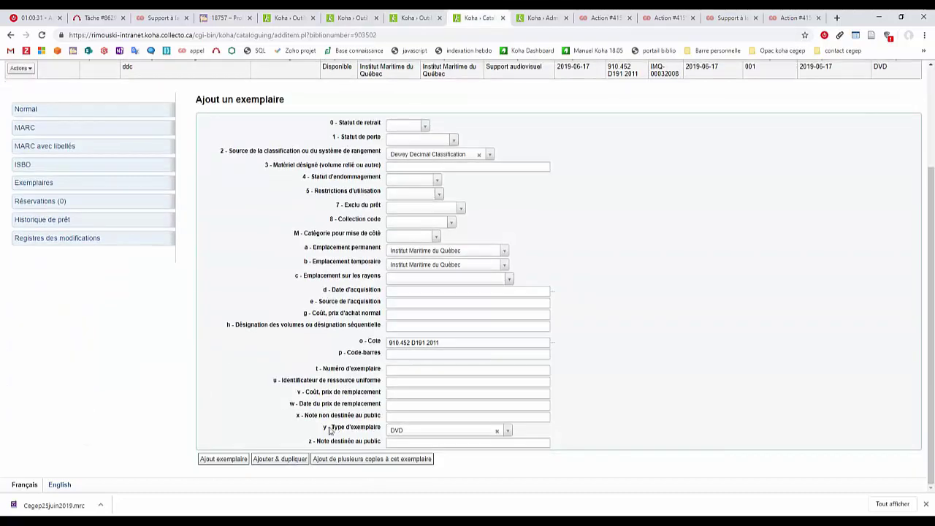
pyautogui.click(413, 20)
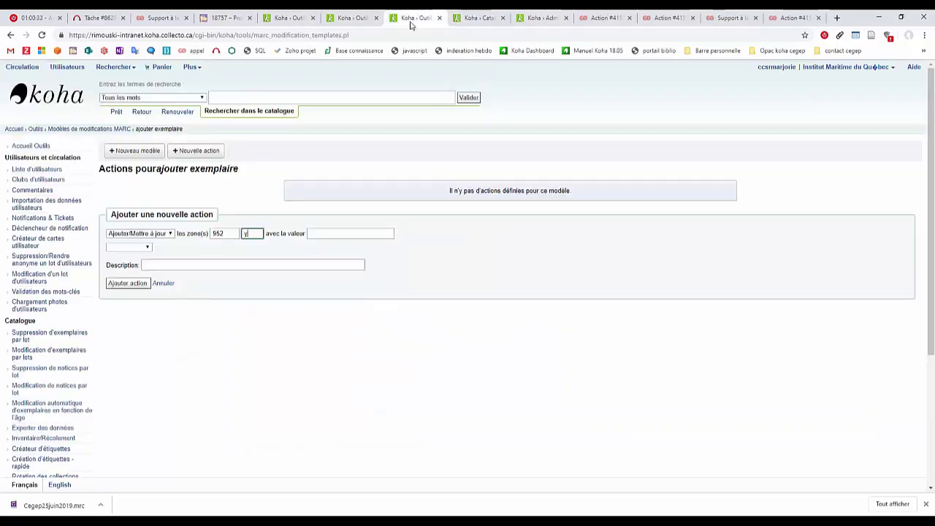
# - Search the document types in the administration page for "mono" and highlight the code of Monographie
pyautogui.click(321, 233)
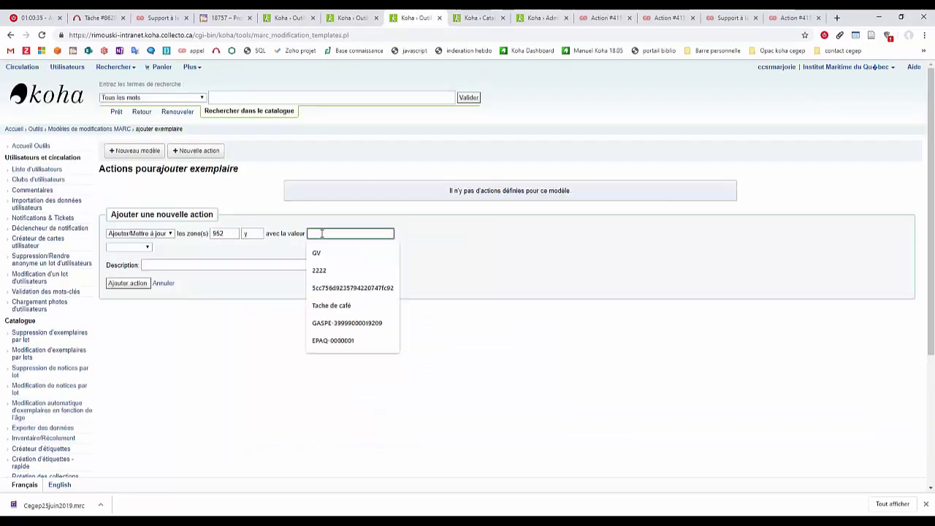
pyautogui.click(543, 17)
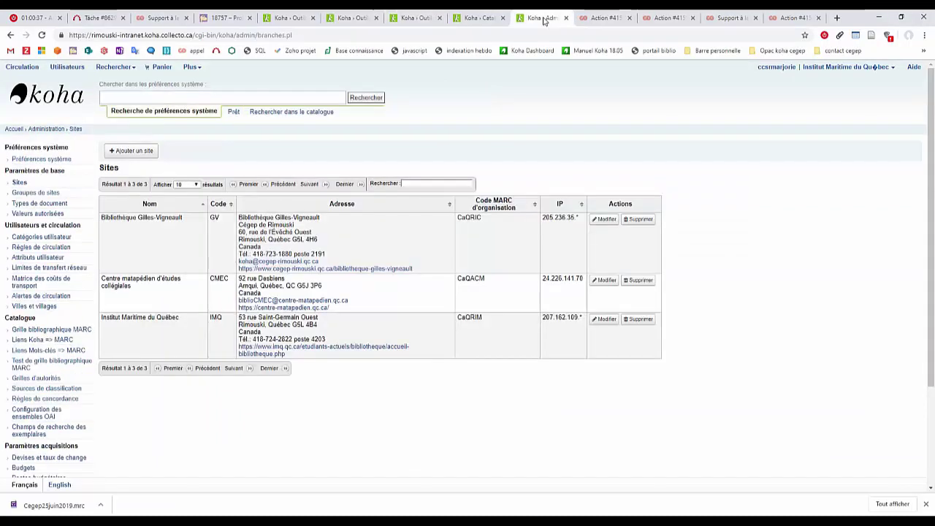
pyautogui.click(37, 206)
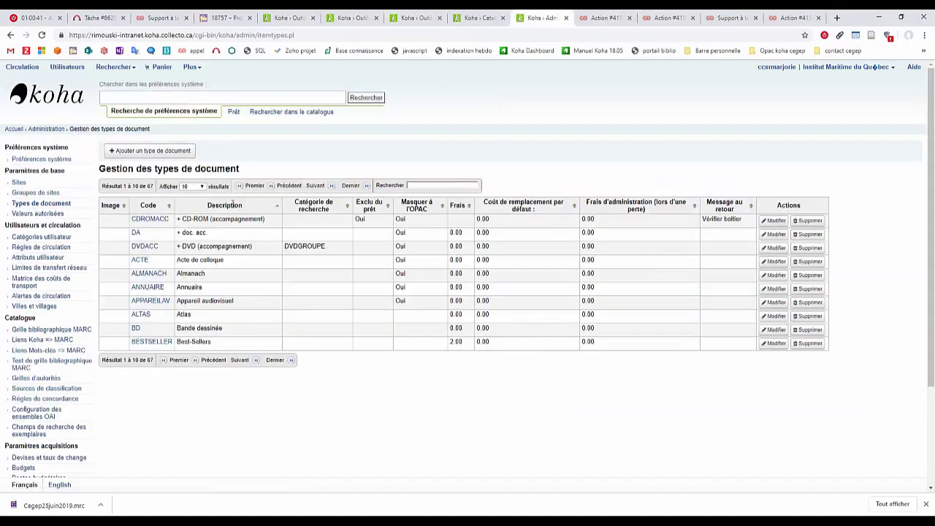
pyautogui.click(429, 185)
pyautogui.write('mono')
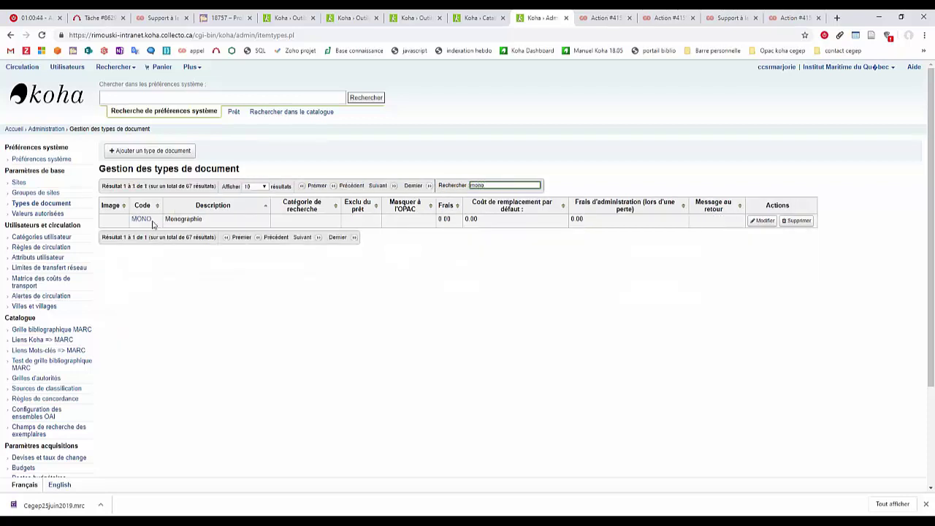
pyautogui.moveTo(152, 220); pyautogui.dragTo(131, 219)
# - Set the 952 y action's value to MONO and add the action to the template without a condition
pyautogui.click(416, 18)
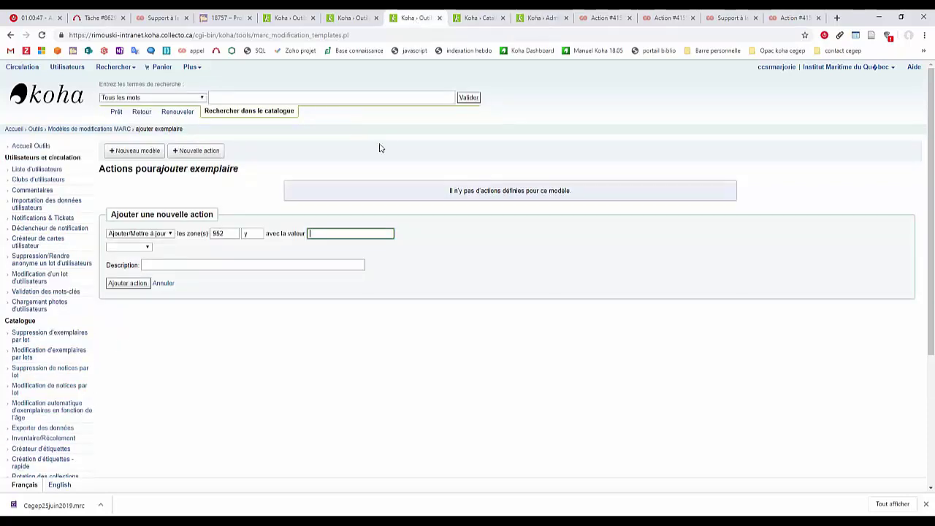
pyautogui.write('MO')
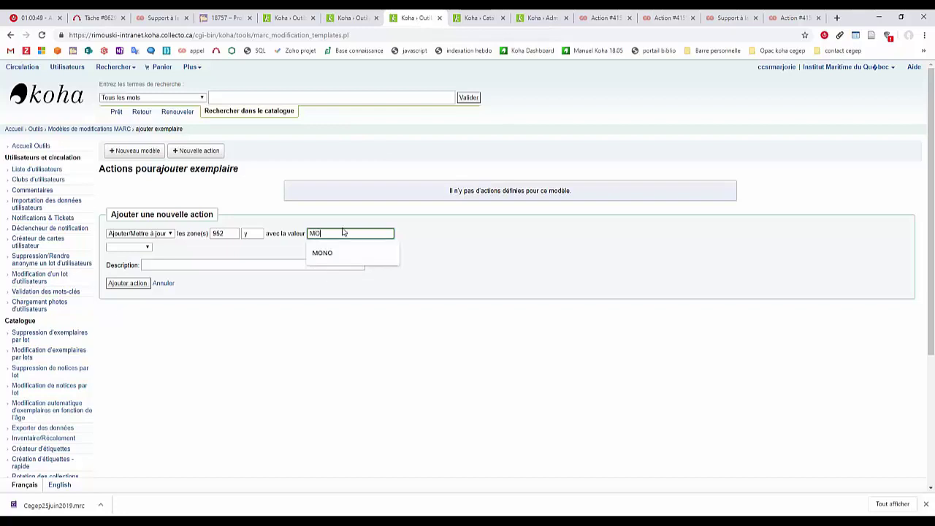
pyautogui.write('NO')
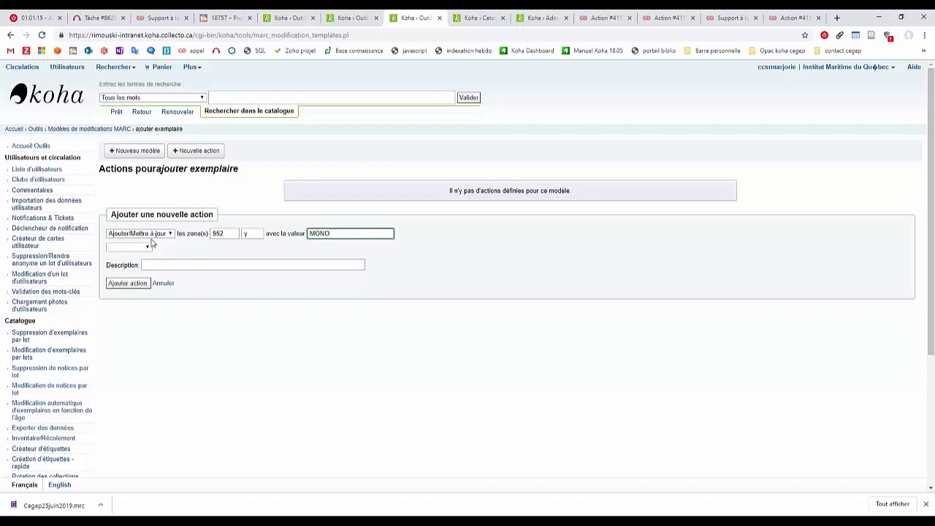
pyautogui.click(135, 245)
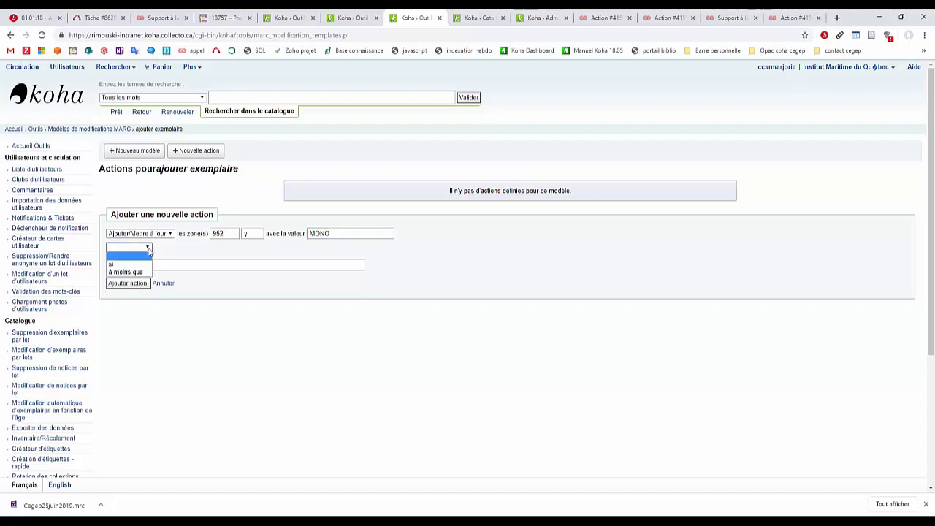
pyautogui.click(150, 252)
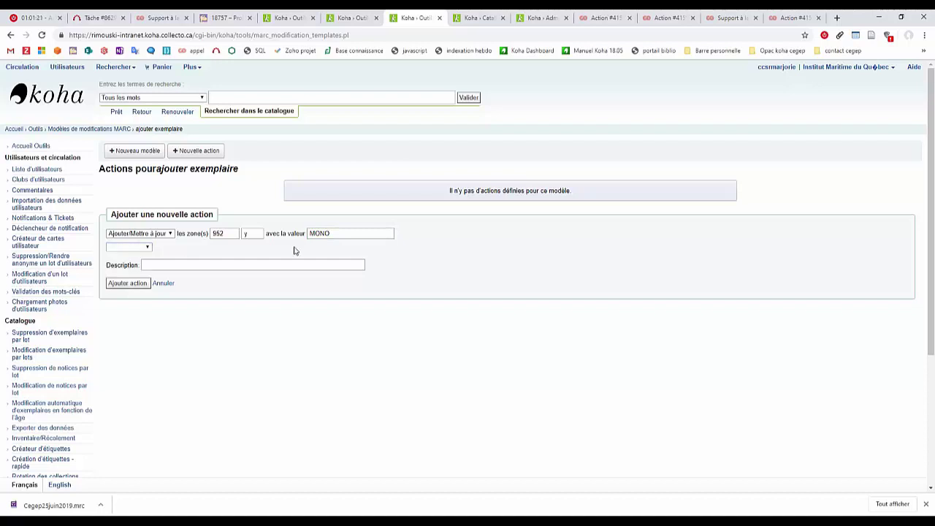
pyautogui.click(116, 285)
# - Begin a second action that uses Ajouter/Mettre à jour on zone 952, subfield c
pyautogui.click(194, 152)
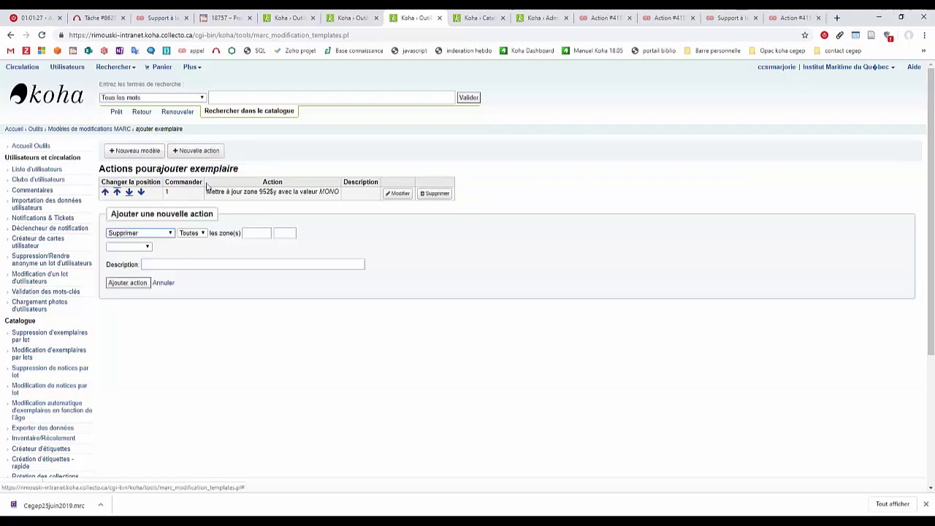
pyautogui.click(139, 233)
pyautogui.click(139, 248)
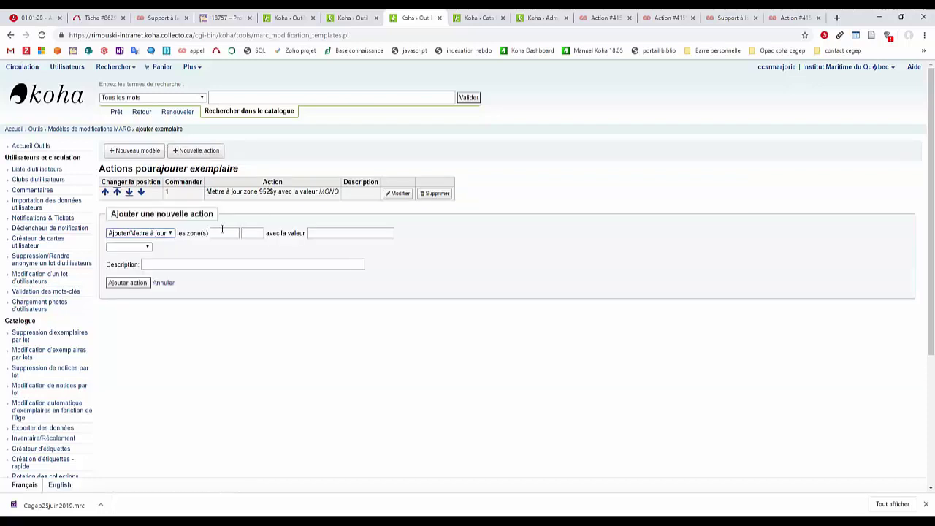
pyautogui.click(223, 233)
pyautogui.write('952')
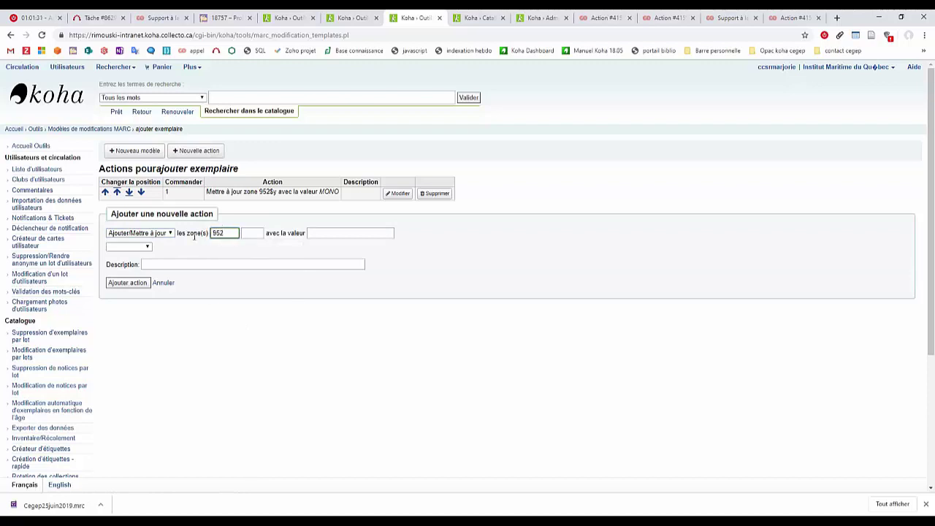
pyautogui.click(259, 232)
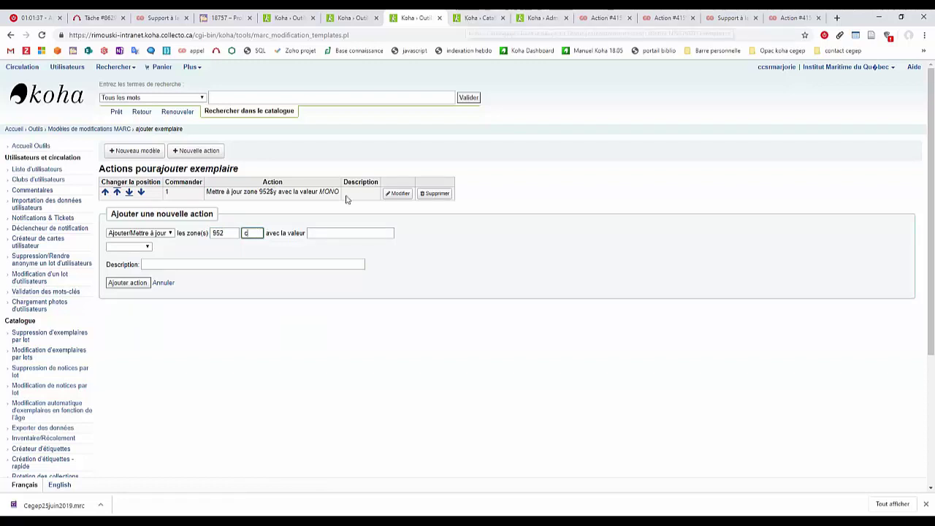
# - Display the authorised values of the LOC category in the administration page
pyautogui.click(335, 232)
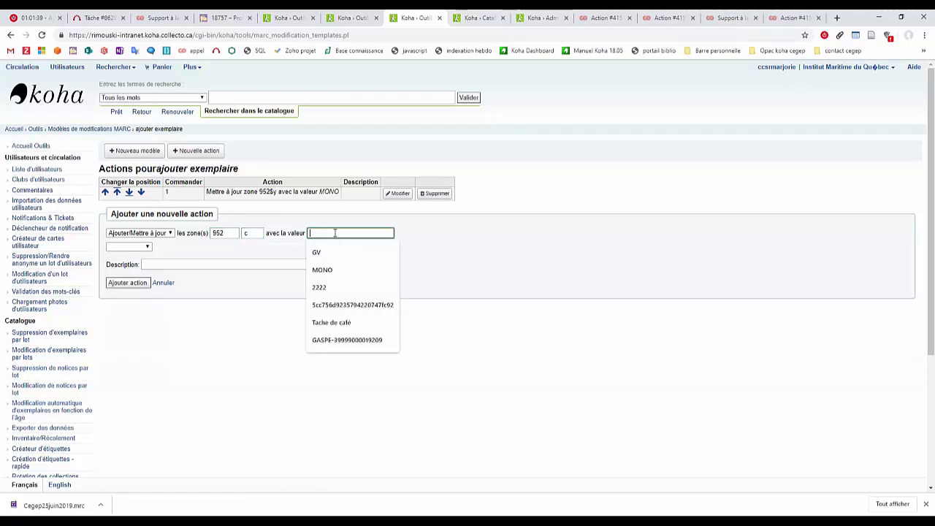
pyautogui.click(536, 19)
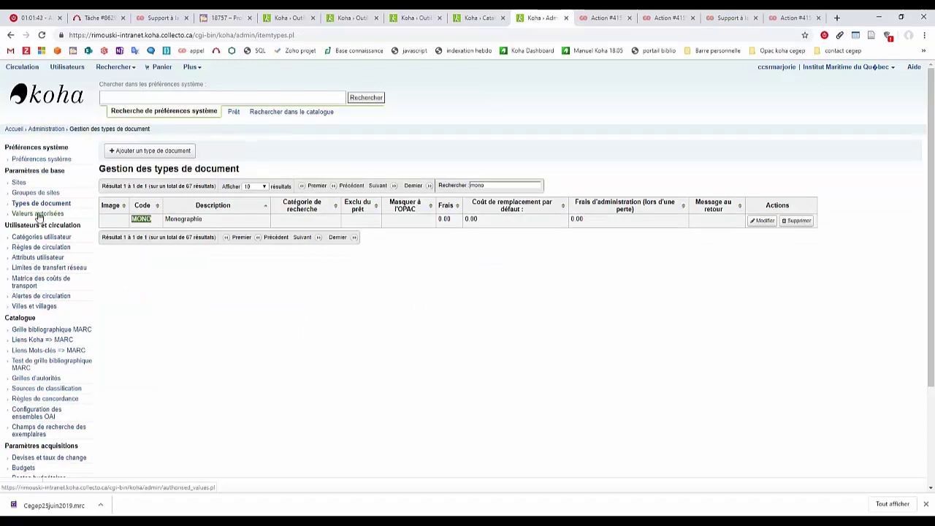
pyautogui.click(38, 213)
pyautogui.click(192, 202)
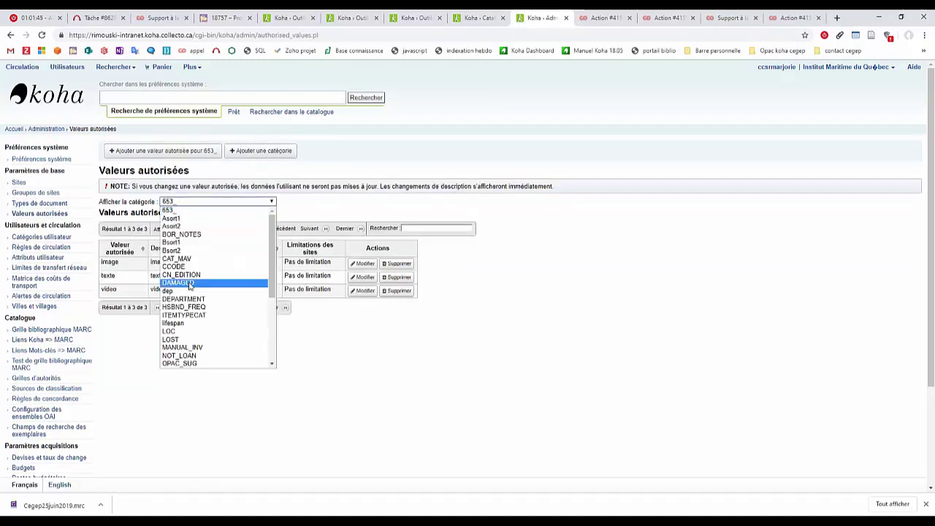
pyautogui.click(182, 331)
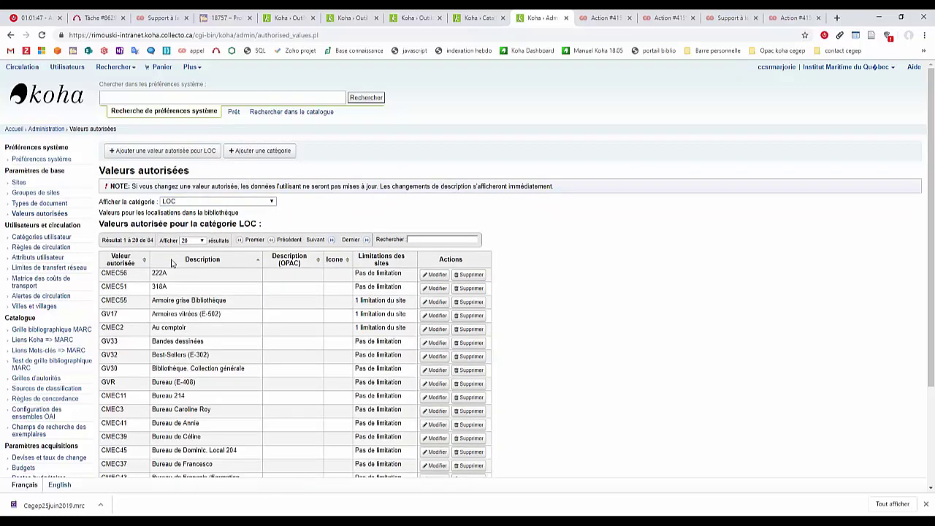
# - Search the LOC values for "colle" and highlight the code of "Bibliothèque. Collection générale"
pyautogui.scroll(-2, 172, 263)
pyautogui.doubleClick(109, 182)
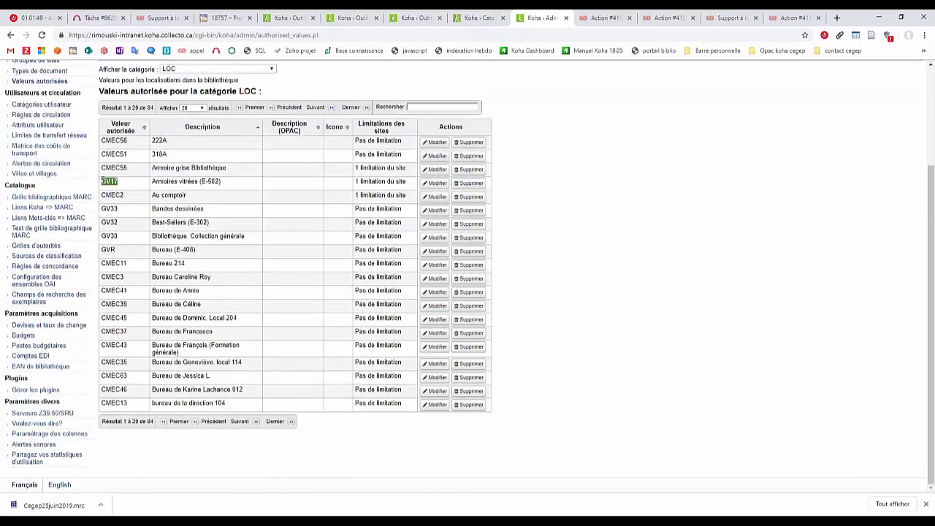
pyautogui.click(445, 108)
pyautogui.write('colle')
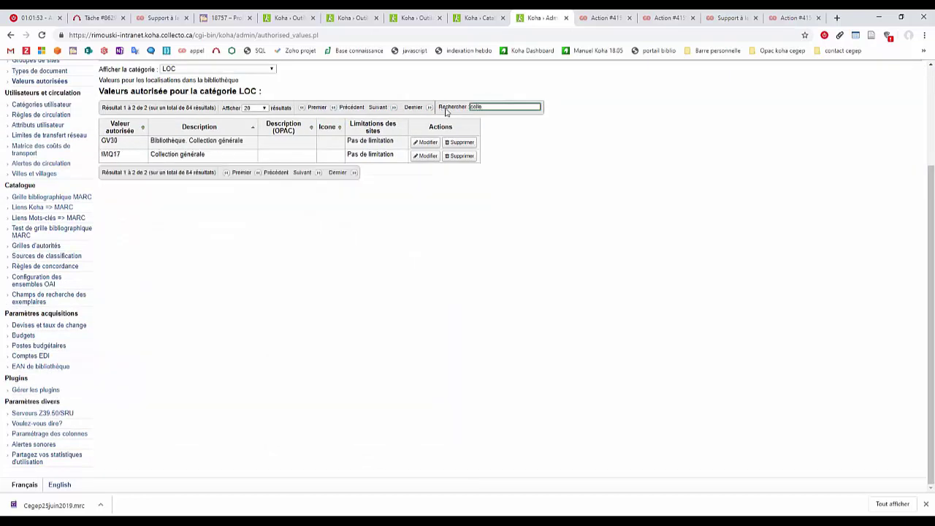
pyautogui.moveTo(119, 141); pyautogui.dragTo(101, 140)
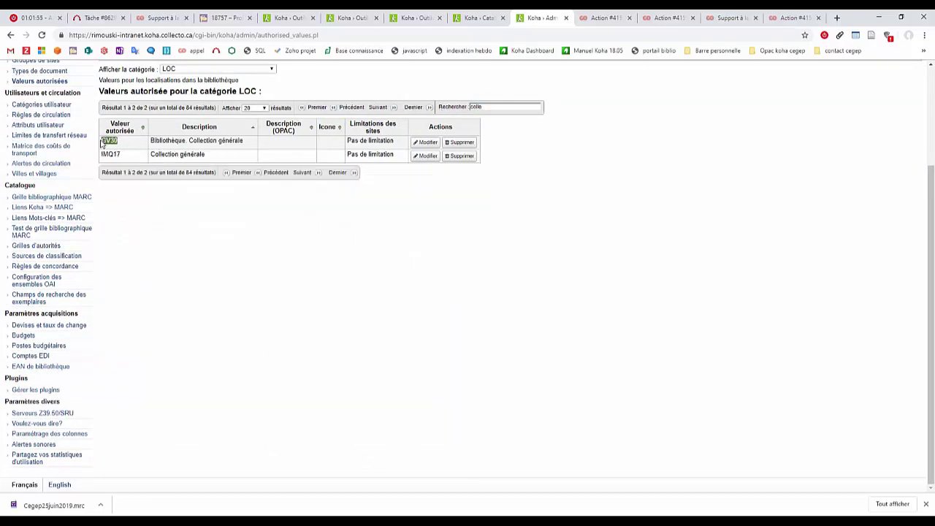
# - Return to the template's action form and set the 952 c action's value to GV30
pyautogui.click(369, 16)
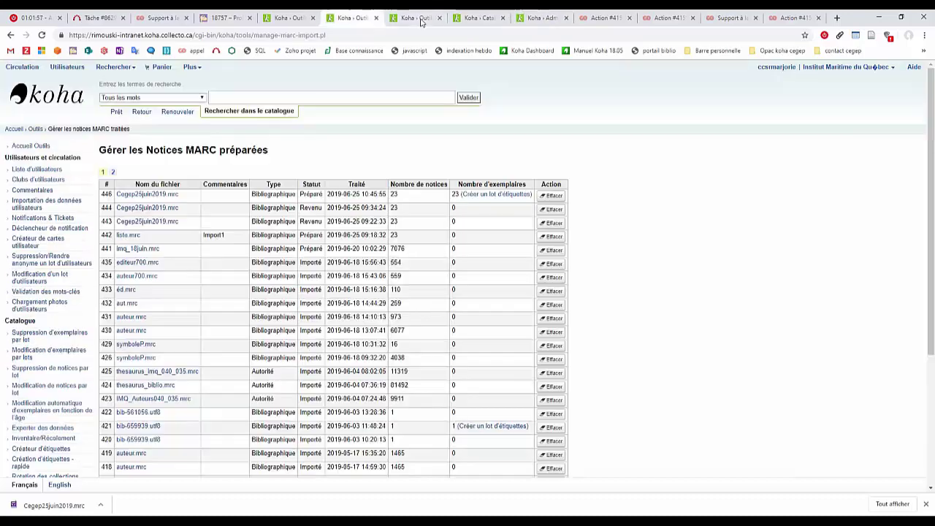
pyautogui.click(415, 17)
pyautogui.write('GV30')
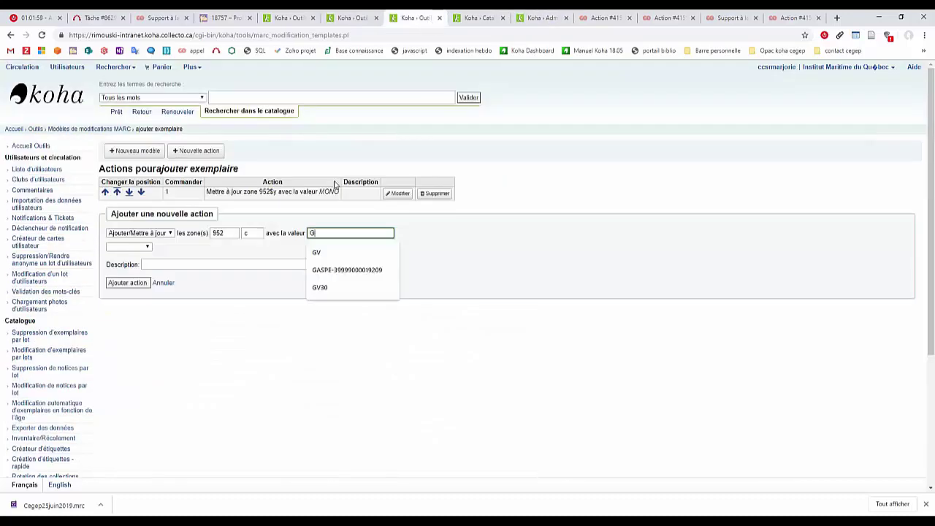
pyautogui.click(369, 220)
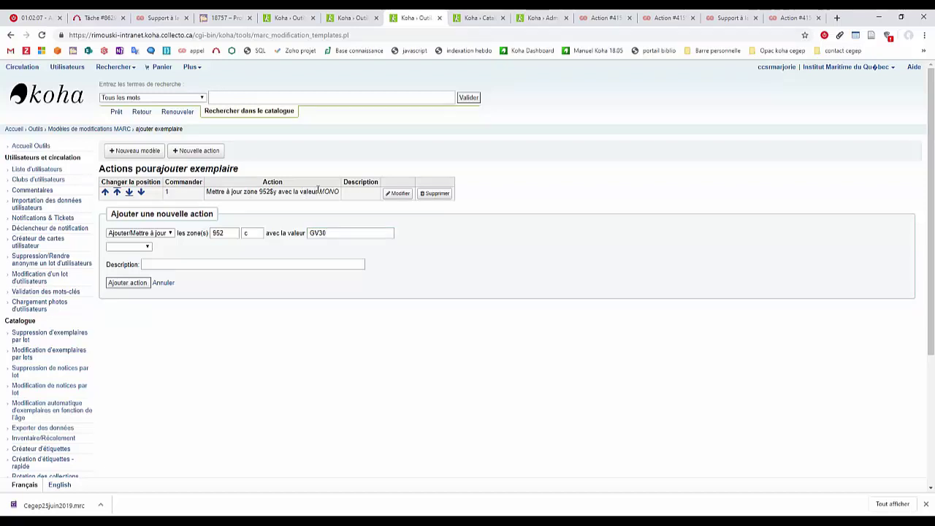
# - Add a "si" condition on zone 952, subfield y to the 952 c action
pyautogui.moveTo(317, 192); pyautogui.dragTo(340, 191)
pyautogui.click(129, 247)
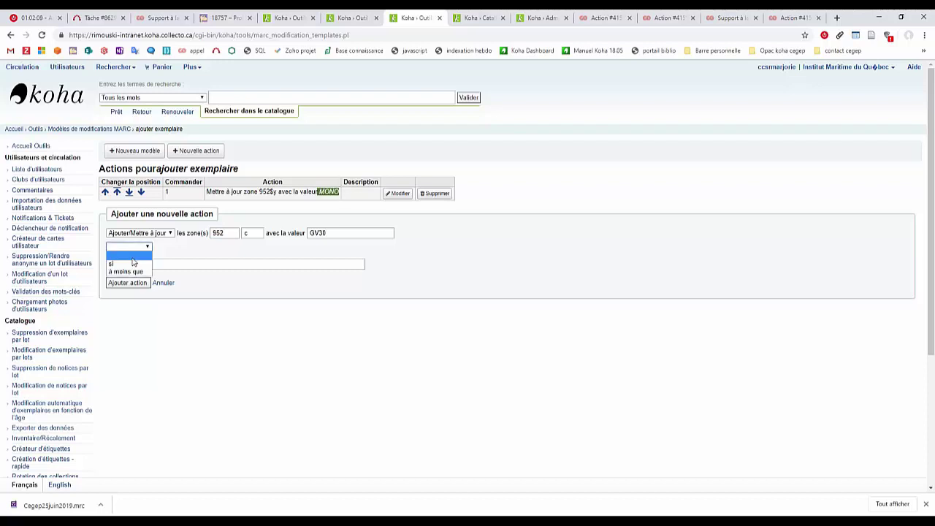
pyautogui.click(154, 262)
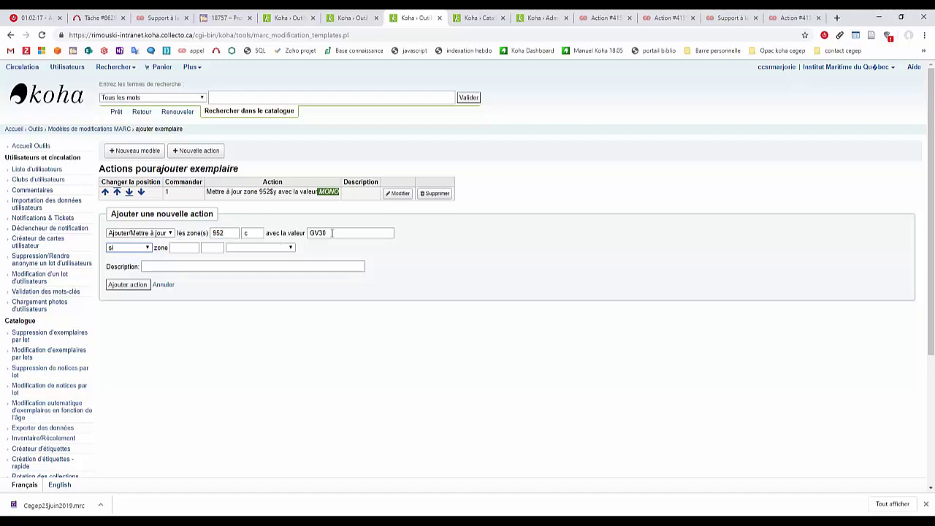
pyautogui.click(184, 247)
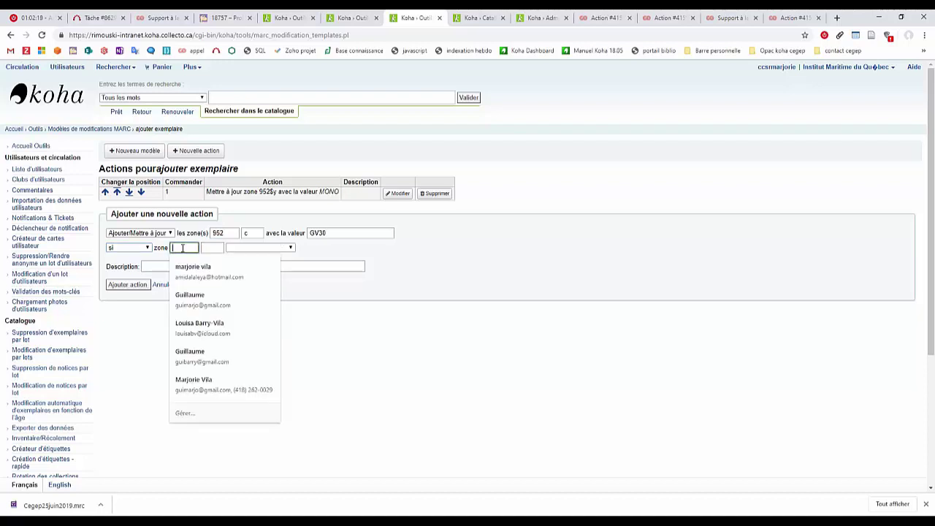
pyautogui.write('952')
pyautogui.click(213, 248)
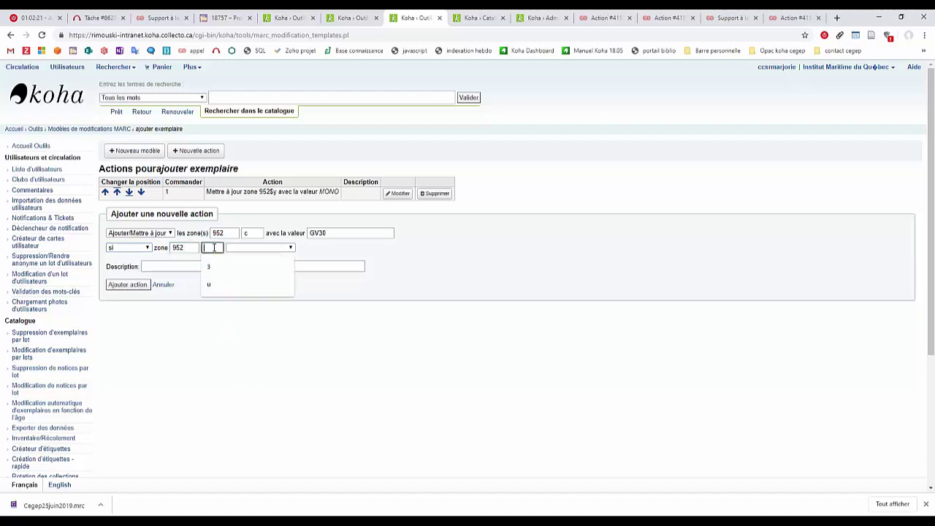
pyautogui.write('y')
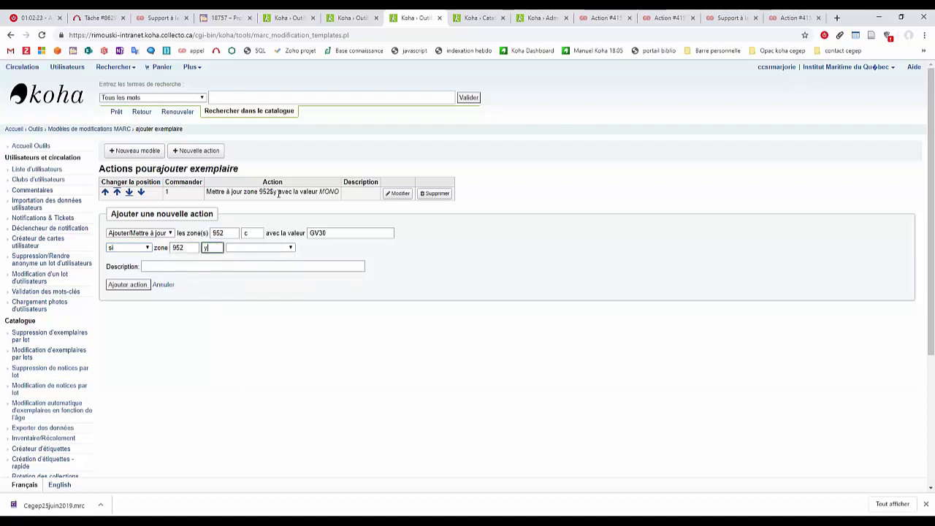
# - Make the condition test "correspond à" MONO and add the 952 c action to the template
pyautogui.click(245, 250)
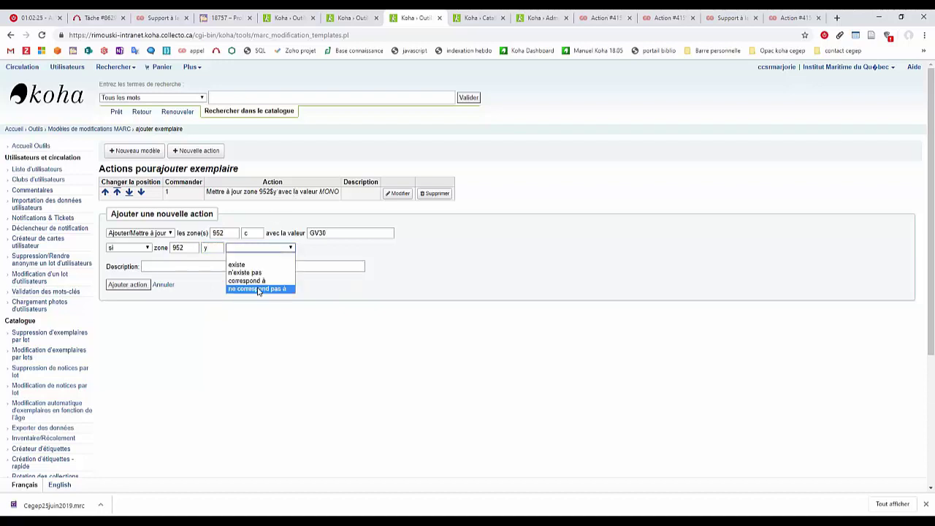
pyautogui.click(248, 272)
pyautogui.click(266, 252)
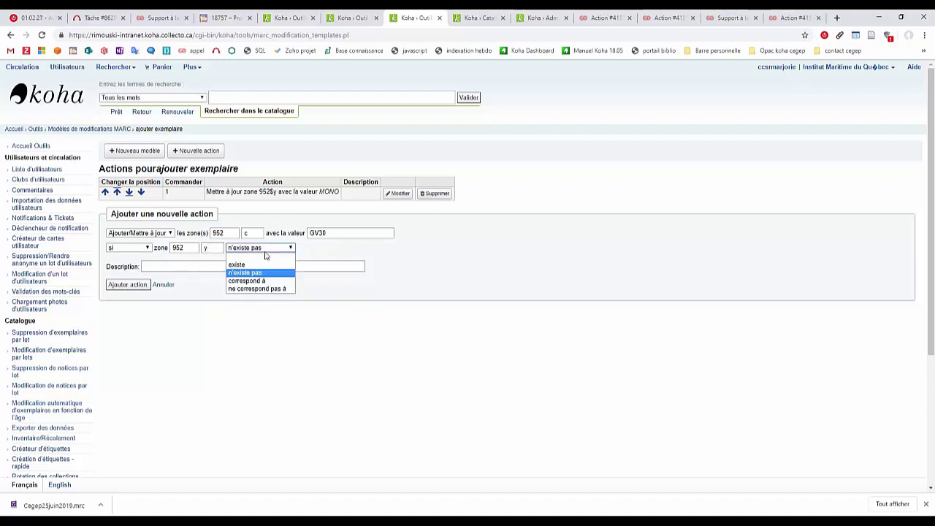
pyautogui.click(247, 281)
pyautogui.click(319, 247)
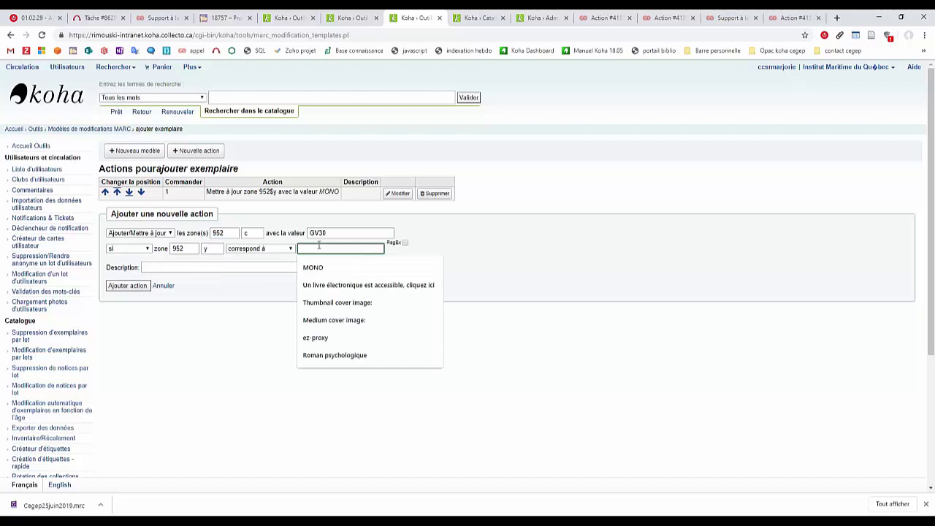
pyautogui.write('MONO')
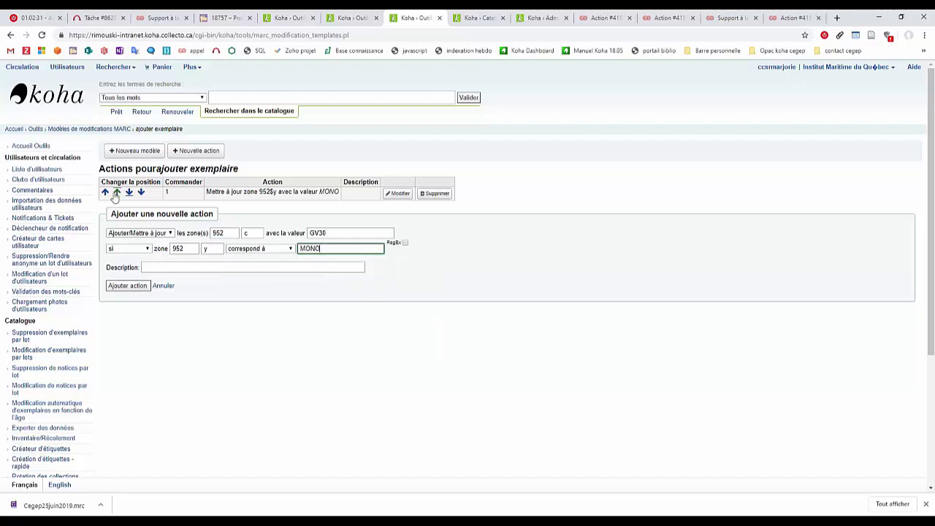
pyautogui.click(128, 286)
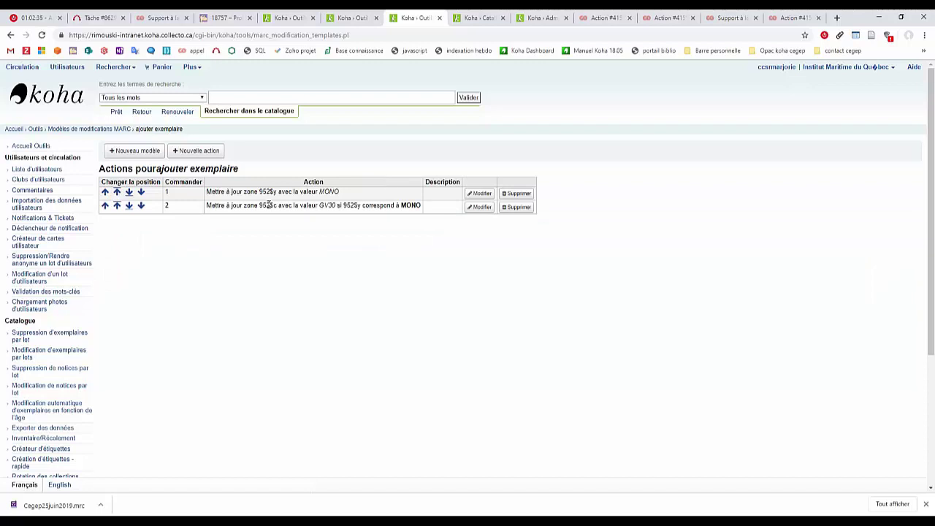
# - Begin a new Ajouter/Mettre à jour action on zone 952, subfield a with the value GV
pyautogui.doubleClick(327, 192)
pyautogui.click(187, 152)
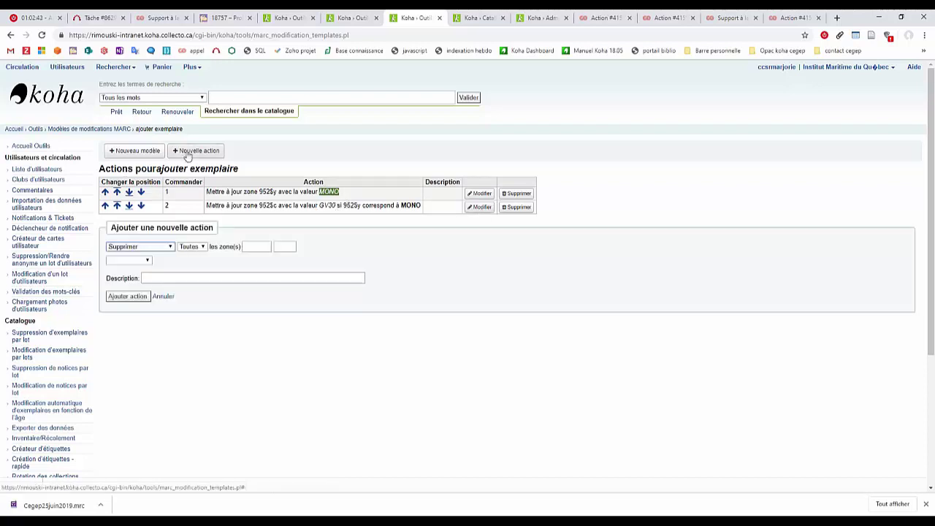
pyautogui.click(141, 247)
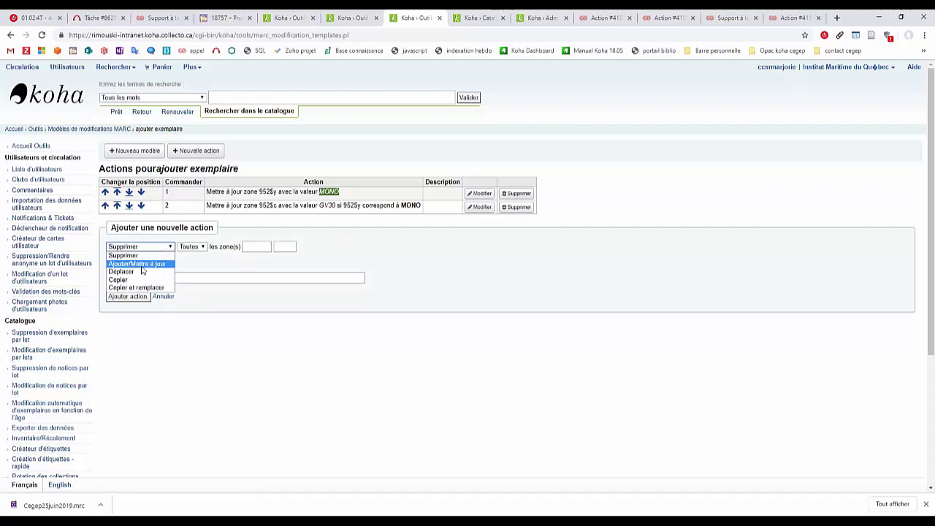
pyautogui.click(140, 265)
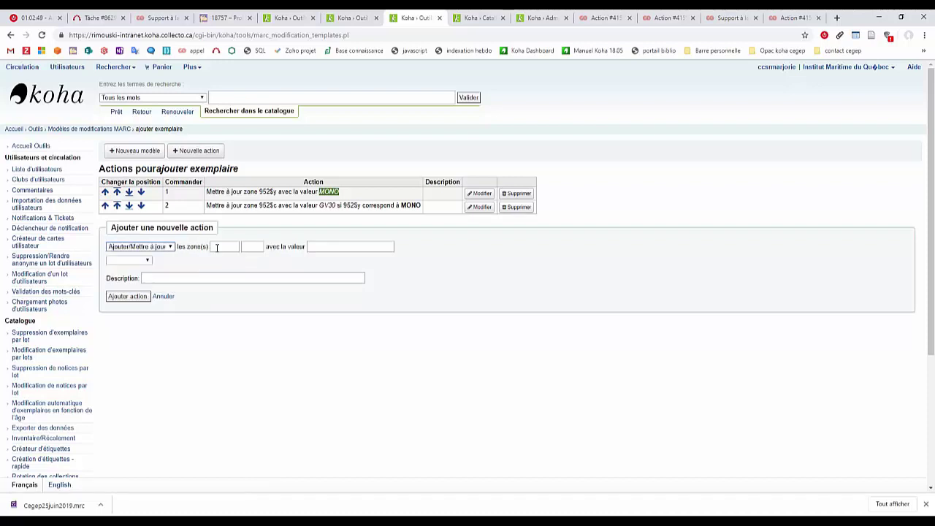
pyautogui.click(223, 246)
pyautogui.write('952')
pyautogui.click(254, 246)
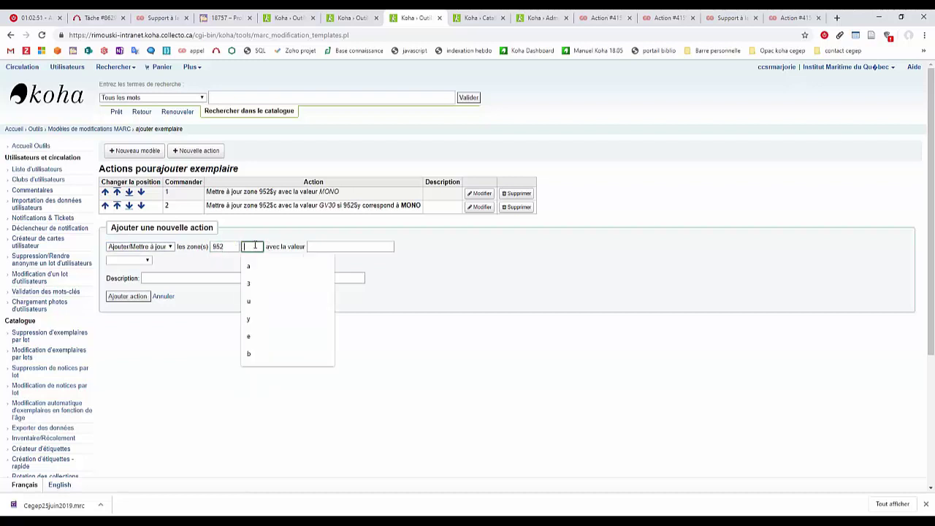
pyautogui.write('a')
pyautogui.click(329, 246)
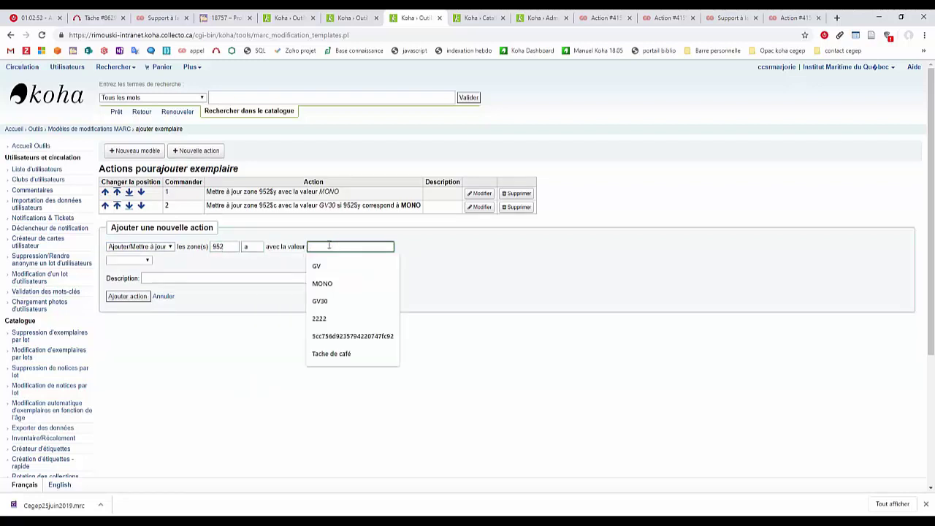
pyautogui.write('GV')
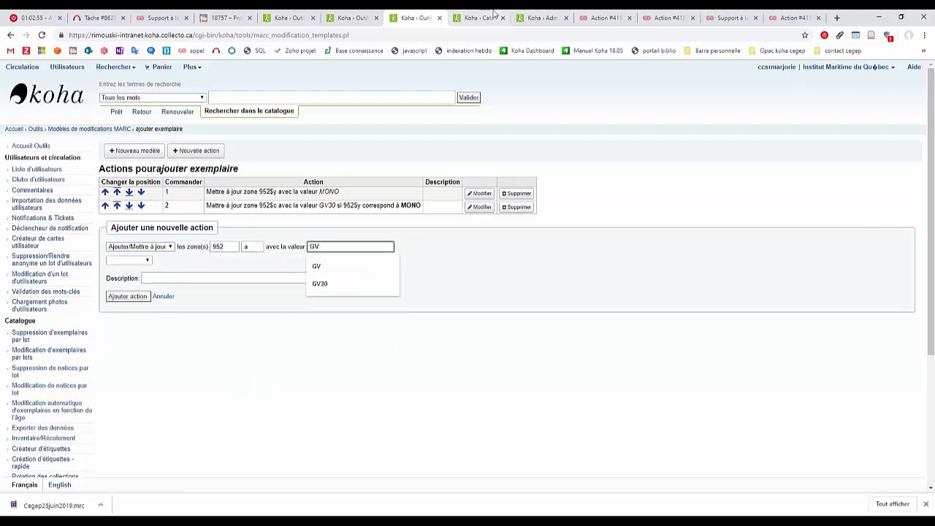
# - Check the code of Bibliothèque Gilles-Vigneault in the Sites administration page, and return to the template's action form
pyautogui.click(544, 20)
pyautogui.scroll(3, 142, 199)
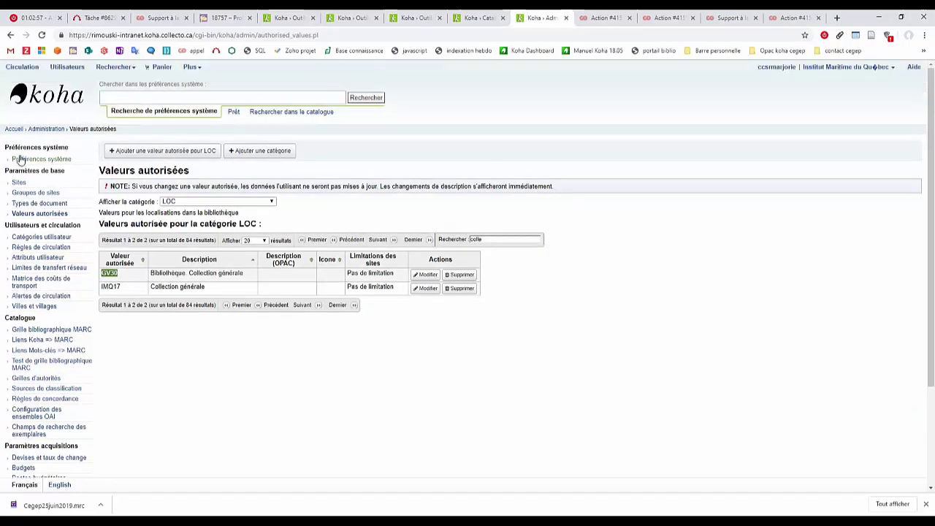
pyautogui.click(19, 183)
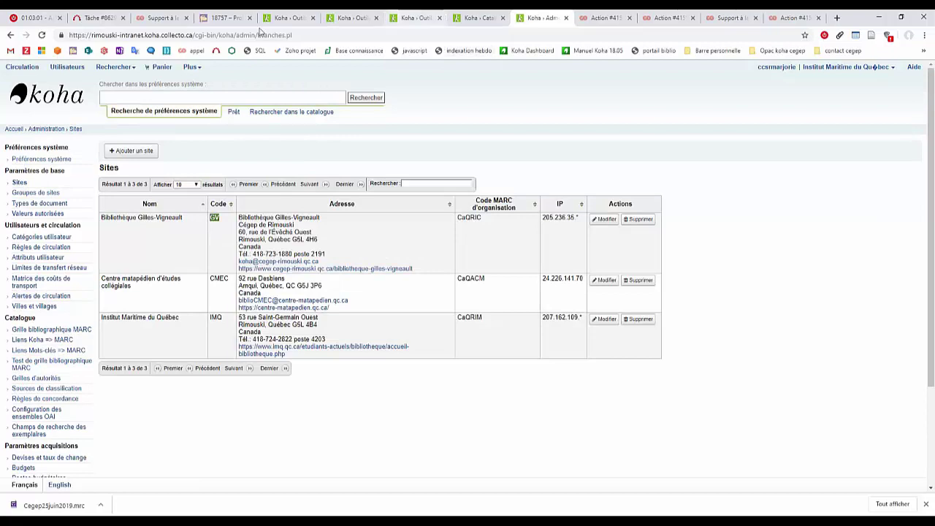
pyautogui.click(481, 18)
pyautogui.click(417, 18)
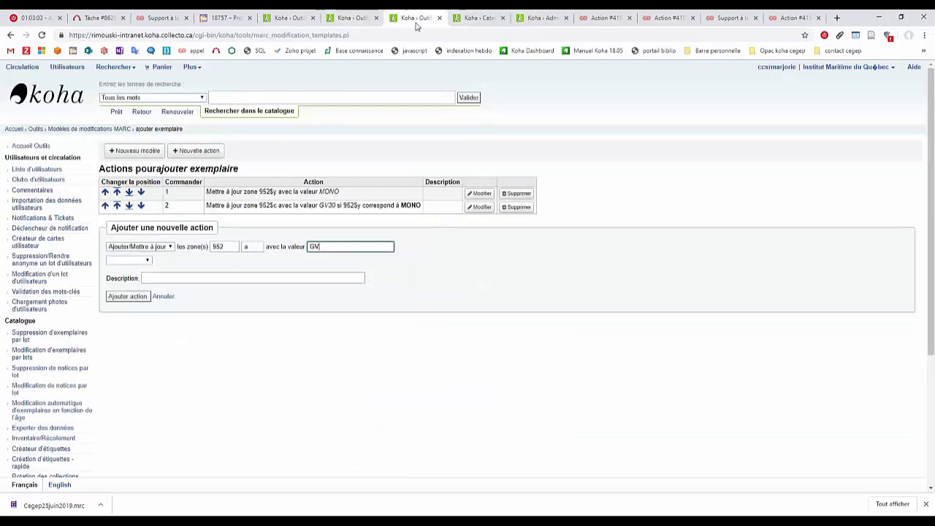
# - Restrict the 952 a action with the condition "si" 952 y "correspond à" MONO and add it to the template
pyautogui.click(146, 263)
pyautogui.click(124, 278)
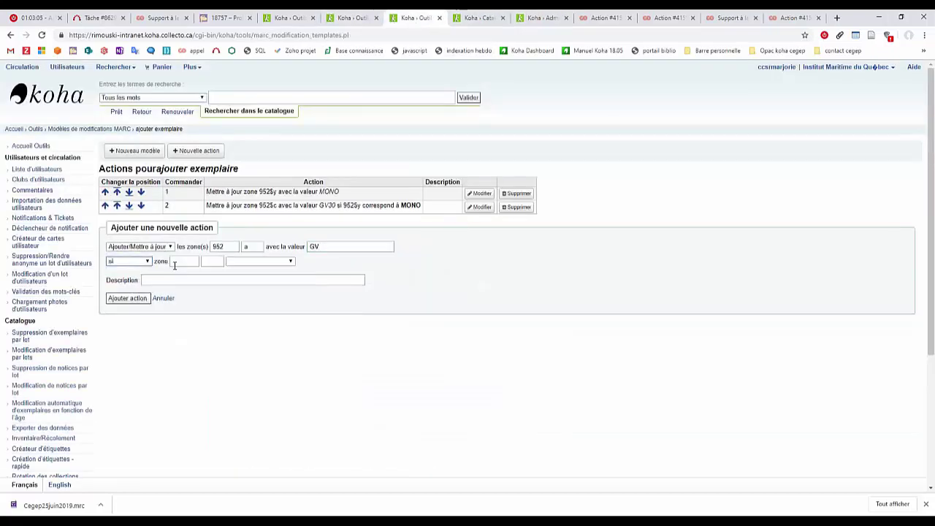
pyautogui.click(184, 261)
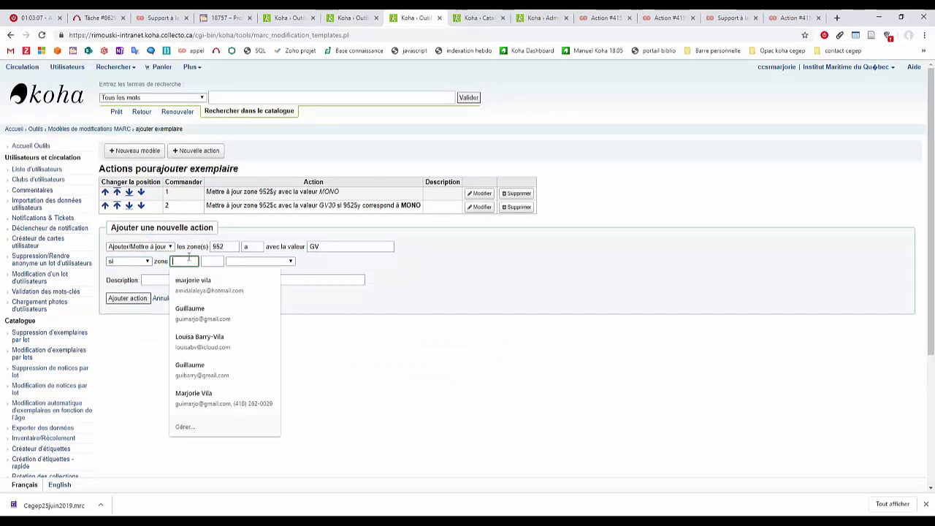
pyautogui.write('952')
pyautogui.click(212, 261)
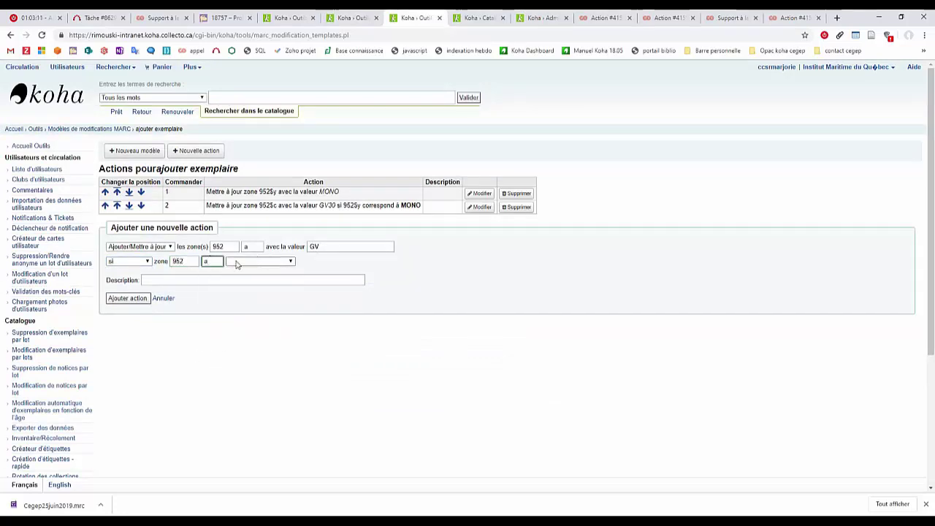
pyautogui.write('y')
pyautogui.click(237, 262)
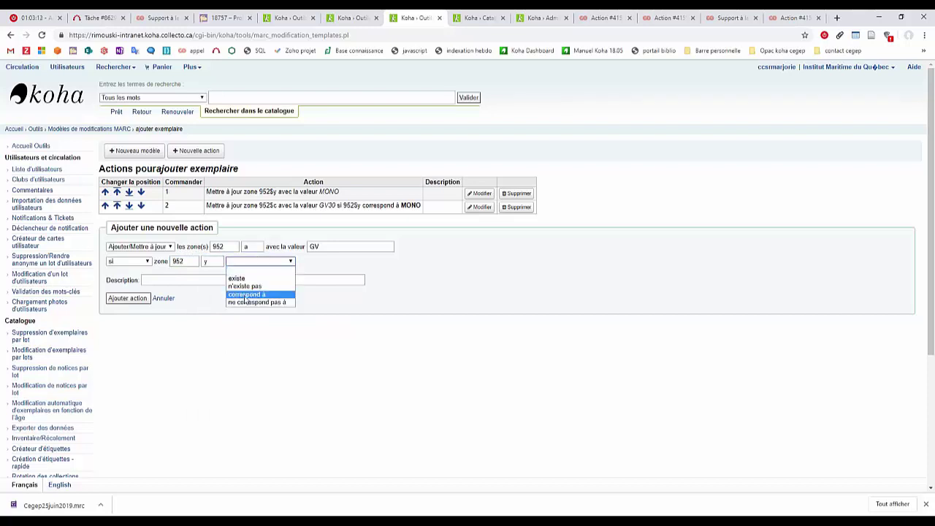
pyautogui.click(249, 294)
pyautogui.click(305, 261)
pyautogui.write('MONO')
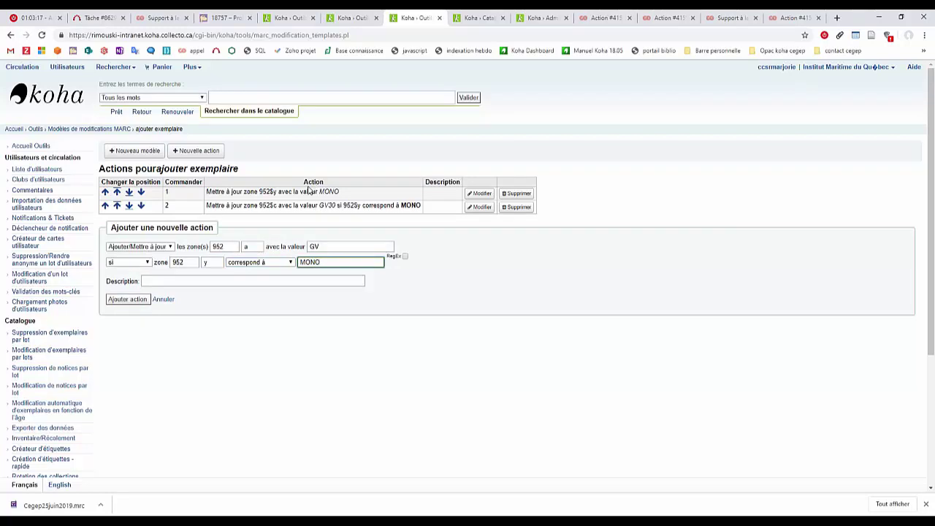
pyautogui.click(127, 299)
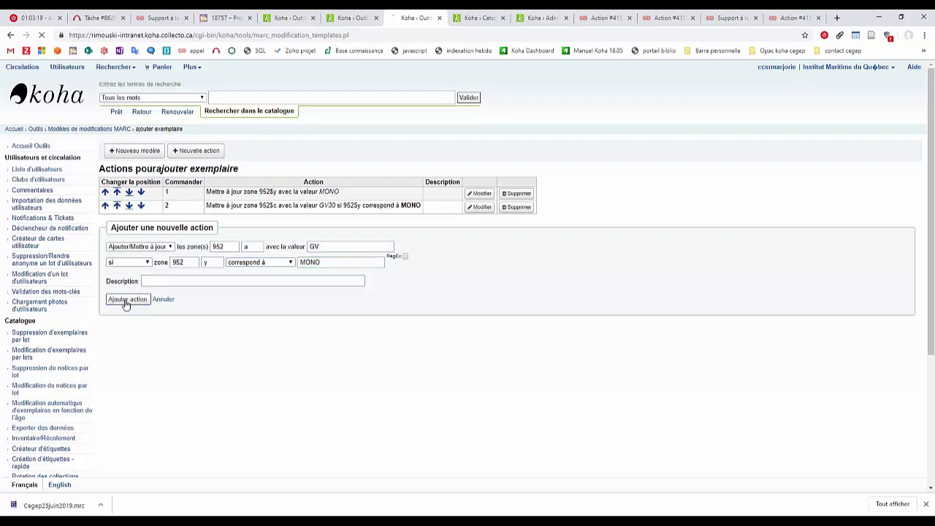
# - Begin a new Ajouter/Mettre à jour action on zone 952, subfield b with the value GV
pyautogui.click(198, 150)
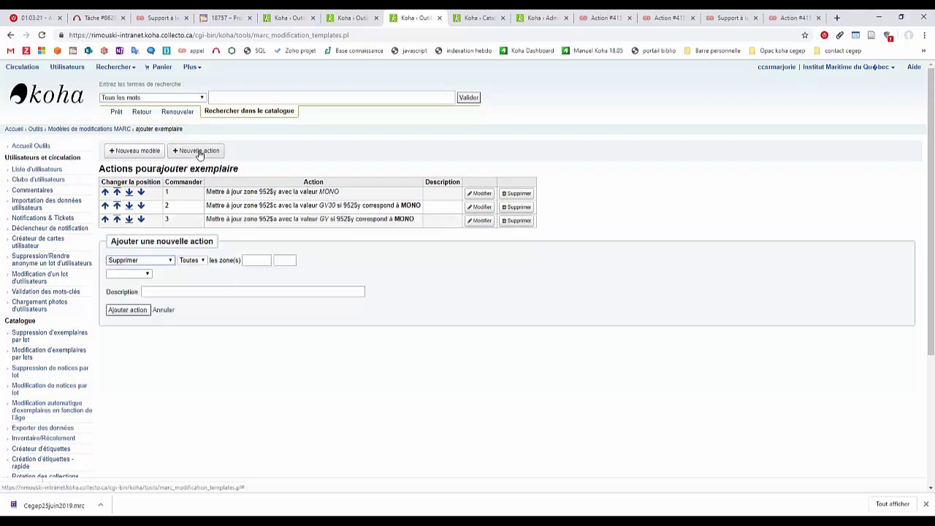
pyautogui.click(139, 261)
pyautogui.click(136, 276)
pyautogui.click(223, 260)
pyautogui.write('952')
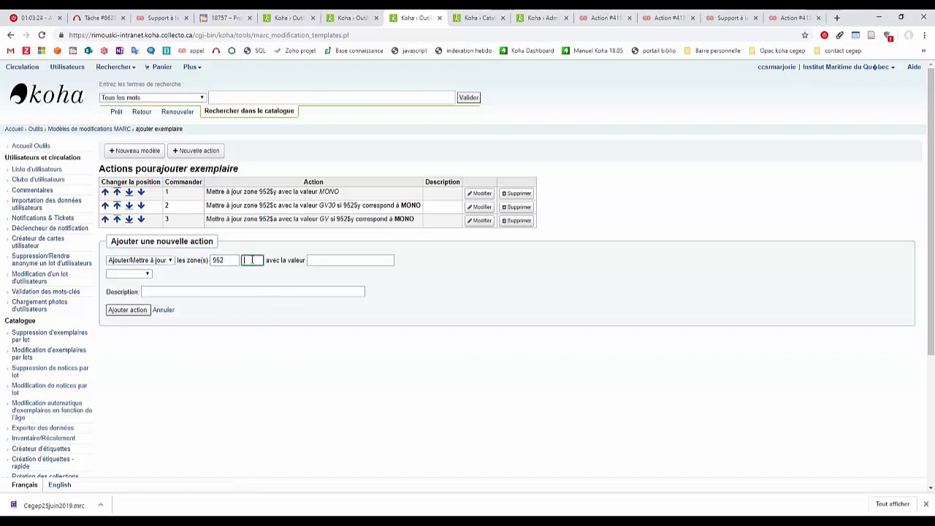
pyautogui.click(253, 260)
pyautogui.click(337, 260)
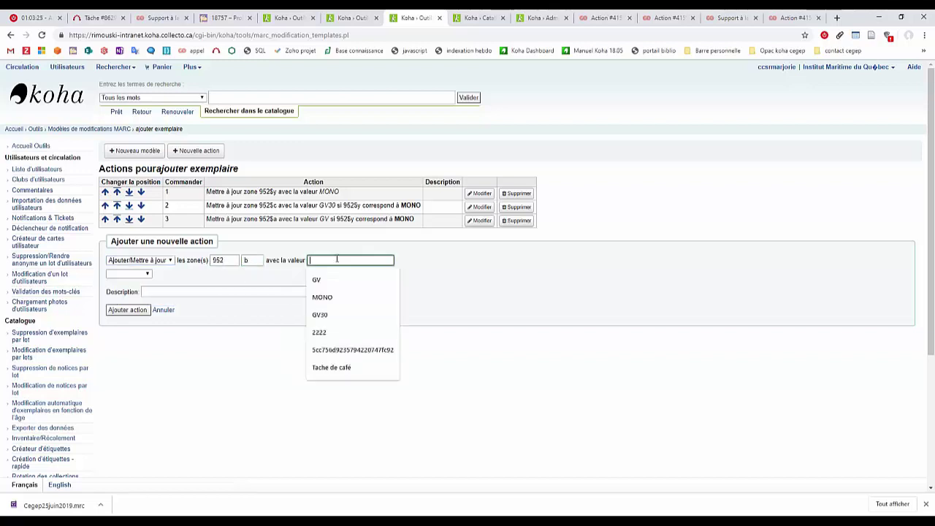
pyautogui.write('GV')
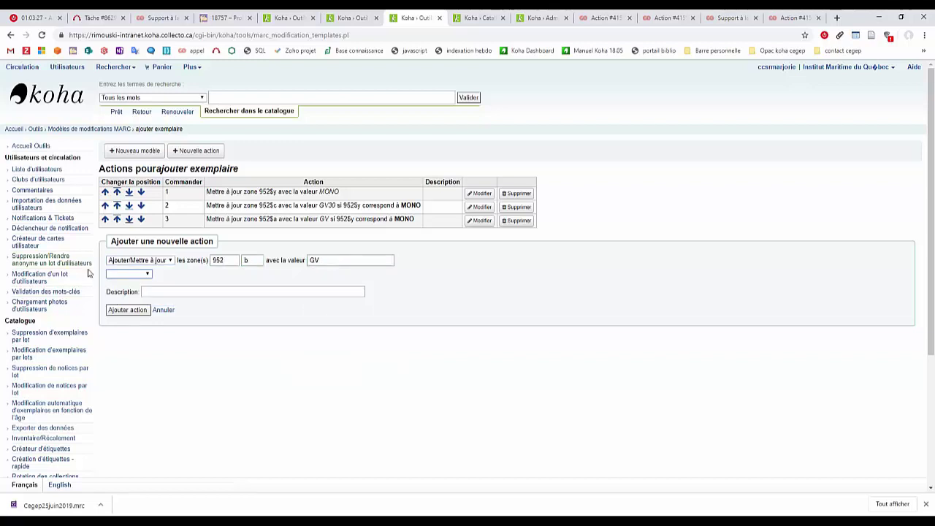
# - Restrict the 952 b action with the condition "si" 952 y "correspond à" MONO and add it to the template
pyautogui.click(128, 275)
pyautogui.click(121, 287)
pyautogui.click(179, 275)
pyautogui.write('952')
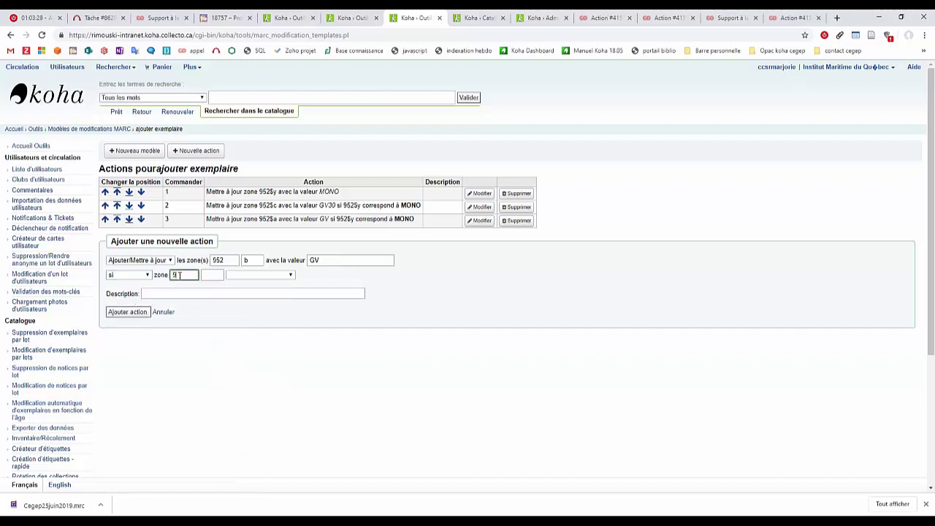
pyautogui.click(208, 275)
pyautogui.write('y')
pyautogui.click(262, 274)
pyautogui.click(263, 307)
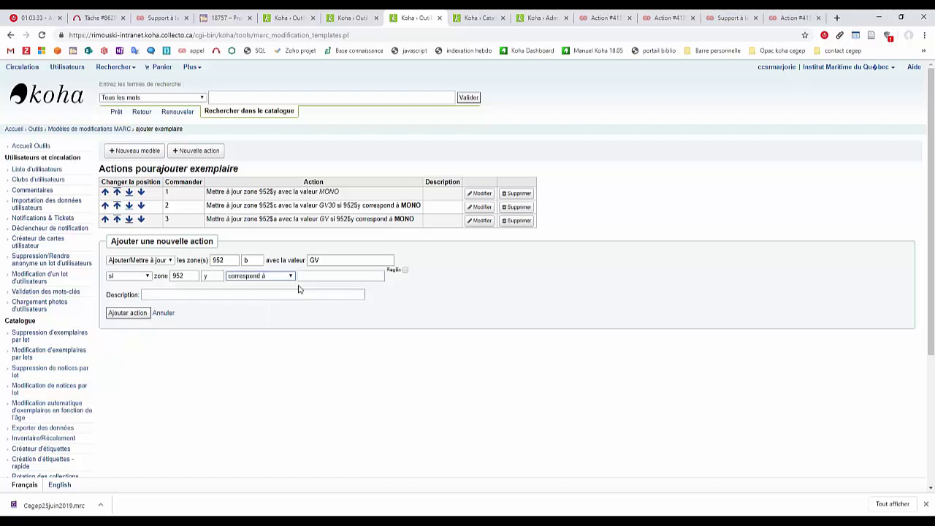
pyautogui.click(319, 274)
pyautogui.write('MONO')
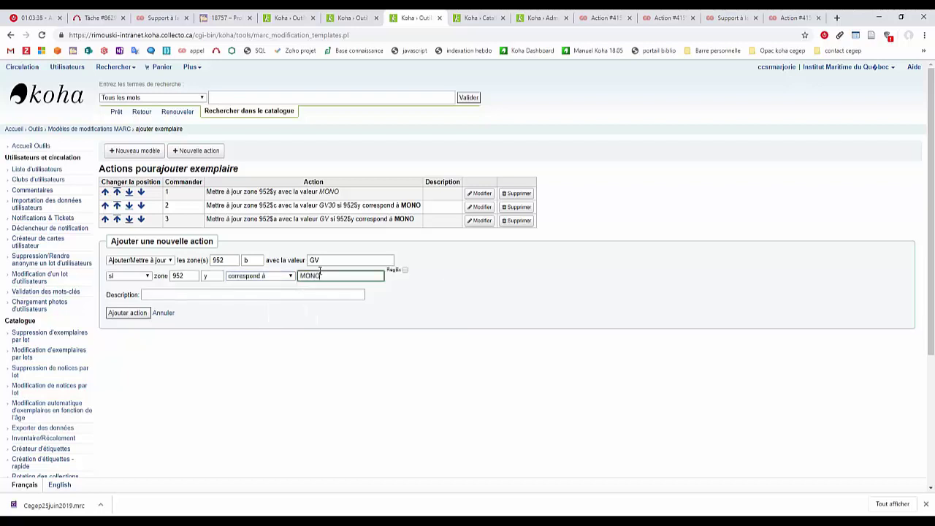
pyautogui.click(124, 315)
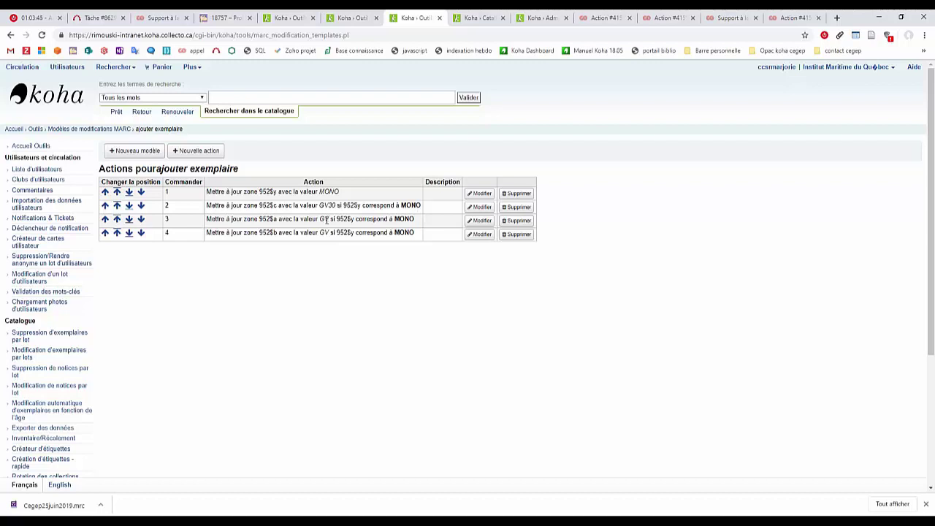
# - Check the choices of the 7 - Exclu du prêt field in the item form, and return to the template's action list
pyautogui.click(495, 22)
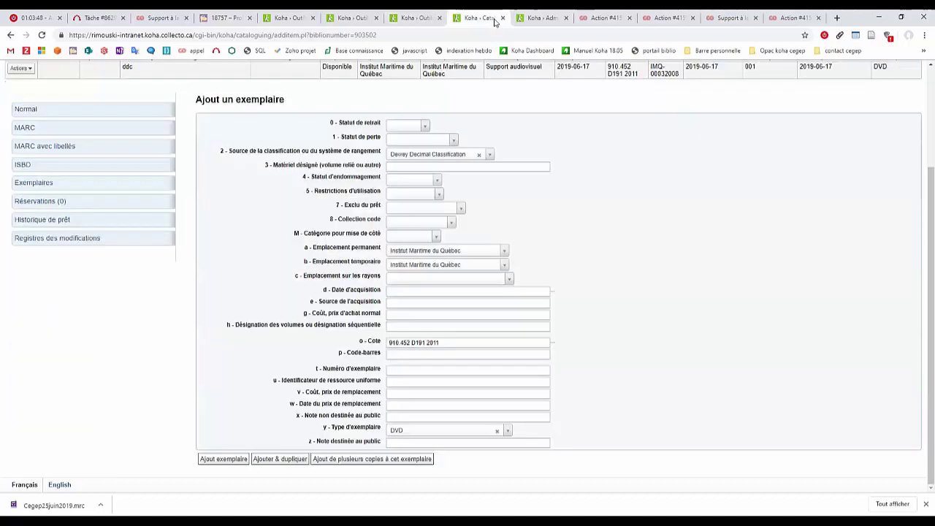
pyautogui.click(434, 211)
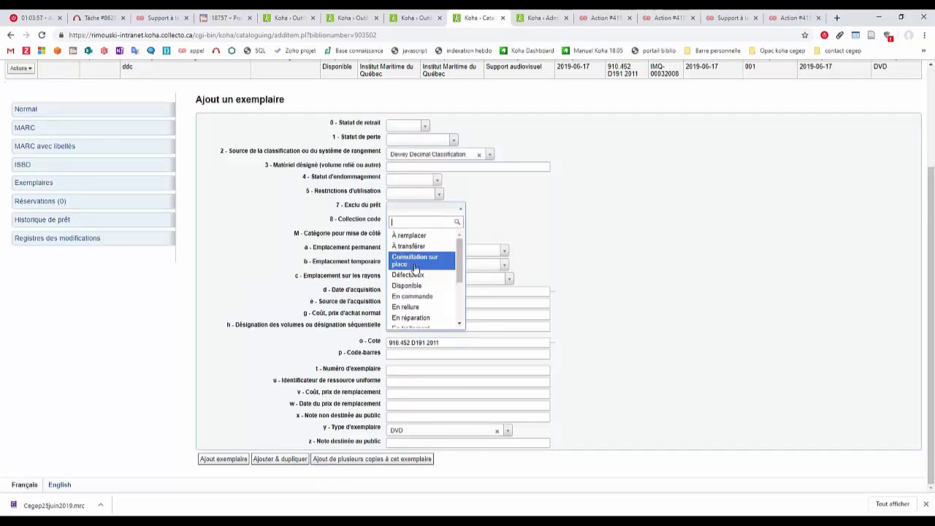
pyautogui.scroll(-1, 415, 292)
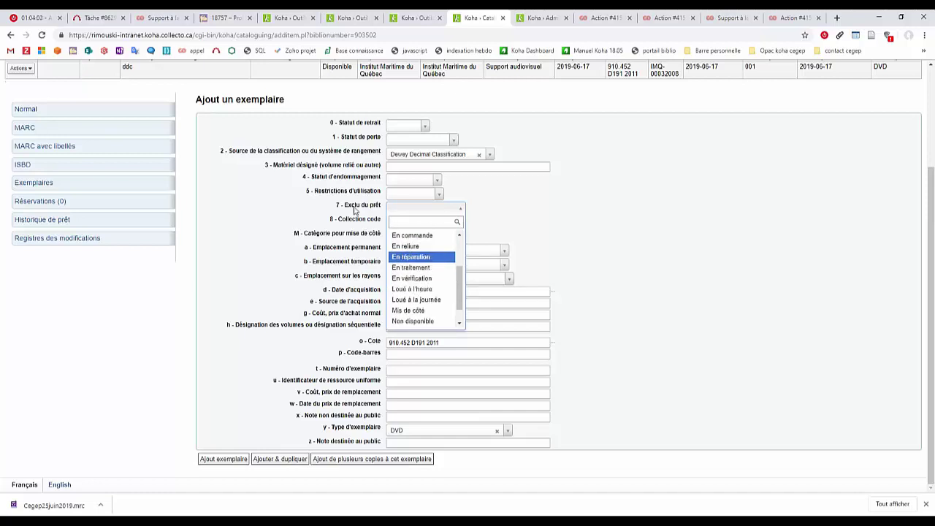
pyautogui.click(415, 17)
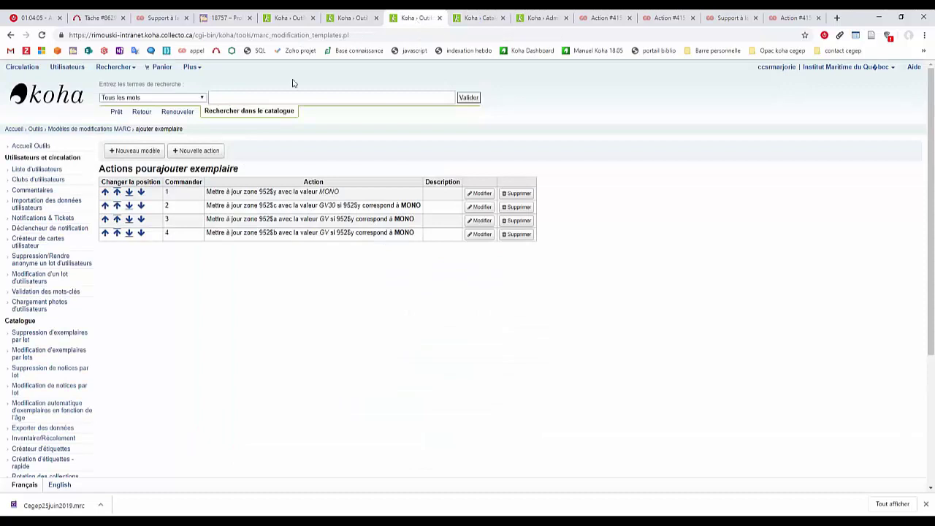
# - Begin a new Ajouter/Mettre à jour action on zone 952, subfield 7
pyautogui.click(195, 151)
pyautogui.click(140, 274)
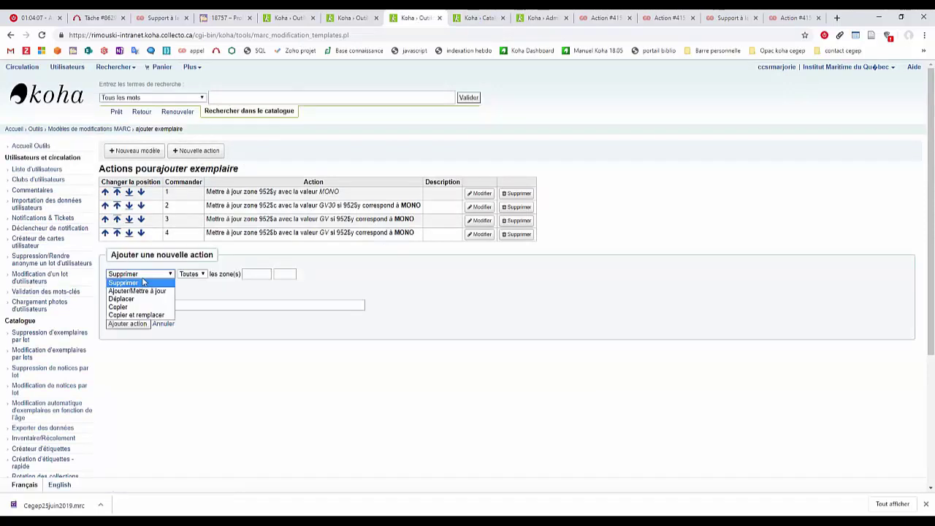
pyautogui.click(137, 290)
pyautogui.click(237, 274)
pyautogui.write('952')
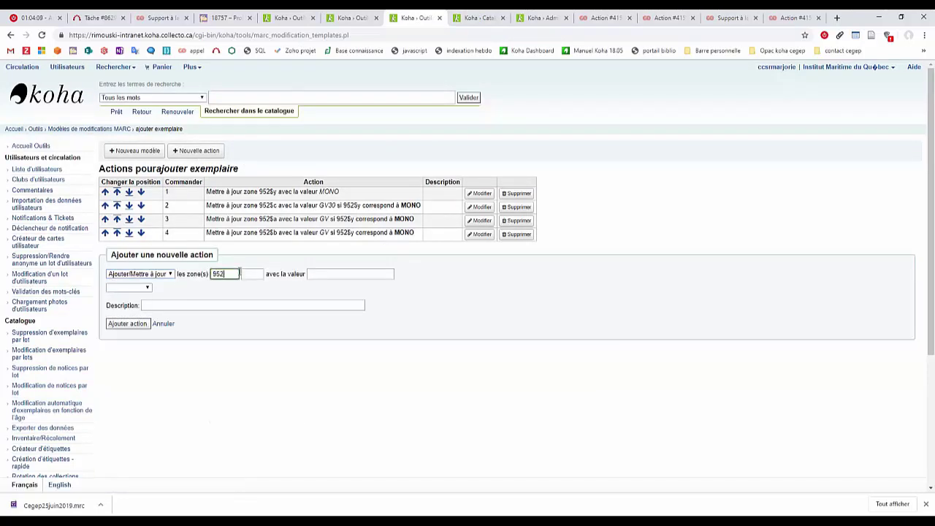
pyautogui.click(252, 274)
pyautogui.write('7')
pyautogui.press('Tab')
# - Look up the code for En traitement in the NOT_LOAN authorised values, and return to the template's action form
pyautogui.click(560, 14)
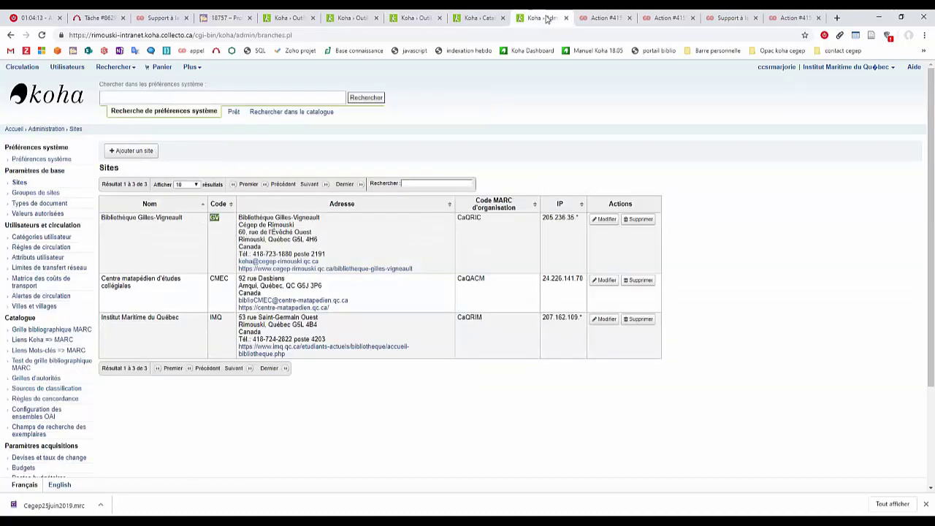
pyautogui.click(37, 213)
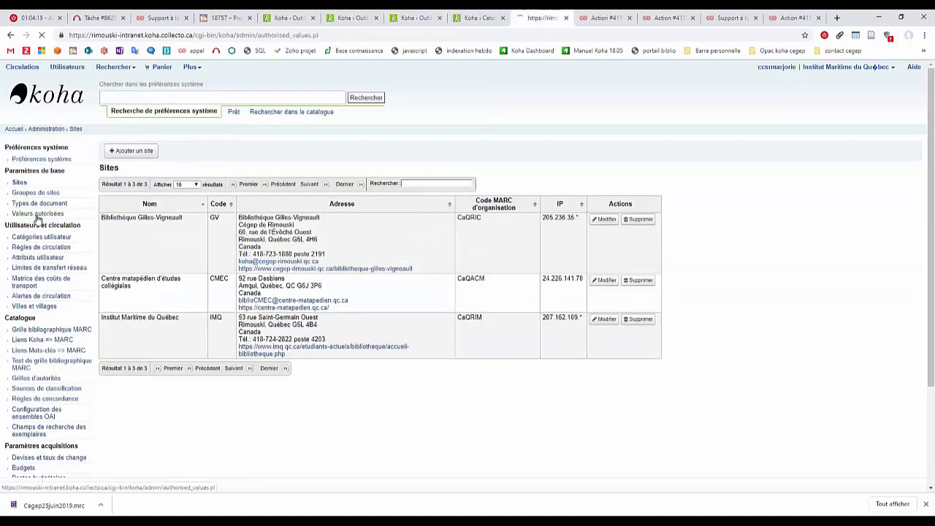
pyautogui.click(218, 201)
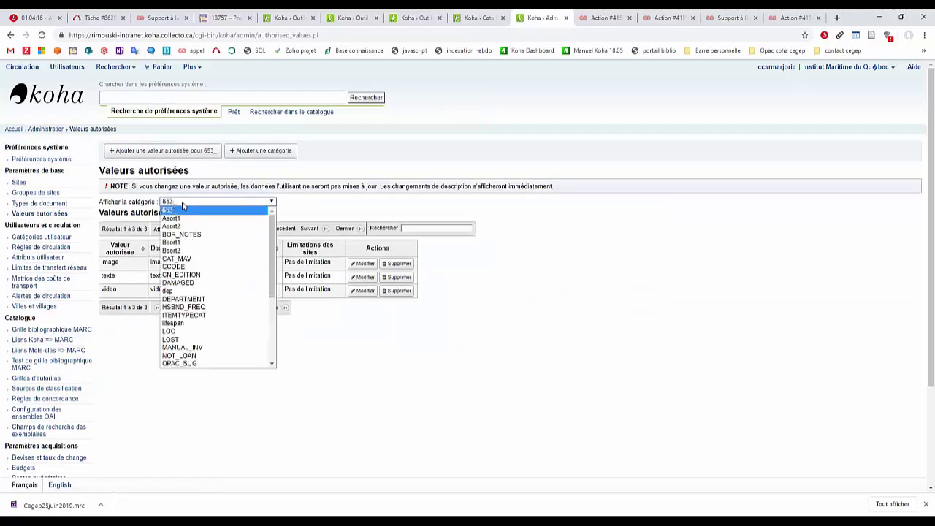
pyautogui.click(183, 355)
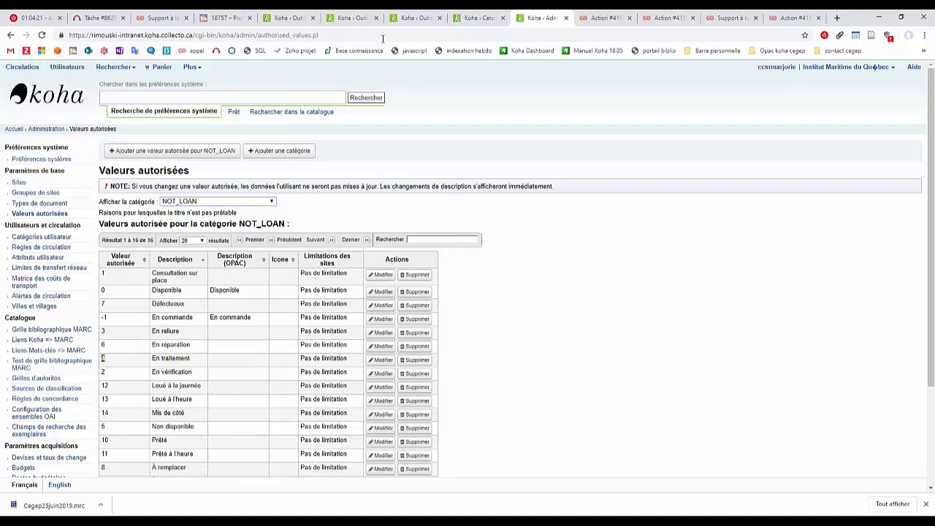
pyautogui.click(353, 18)
pyautogui.click(410, 22)
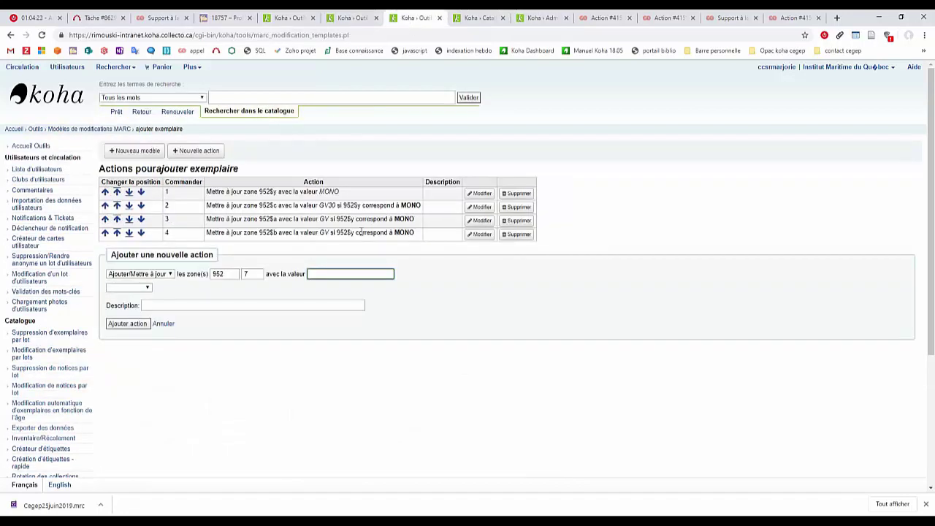
# - Give the 952 7 action the value 4 and the condition "si" 952 y "correspond à" MONO, and add it to the template
pyautogui.write('4')
pyautogui.click(138, 289)
pyautogui.click(128, 305)
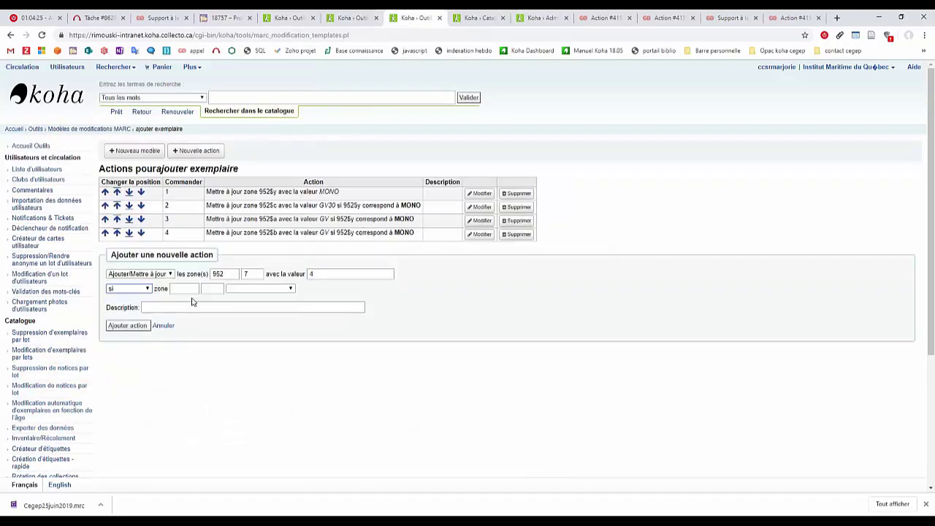
pyautogui.click(192, 288)
pyautogui.write('952')
pyautogui.click(216, 288)
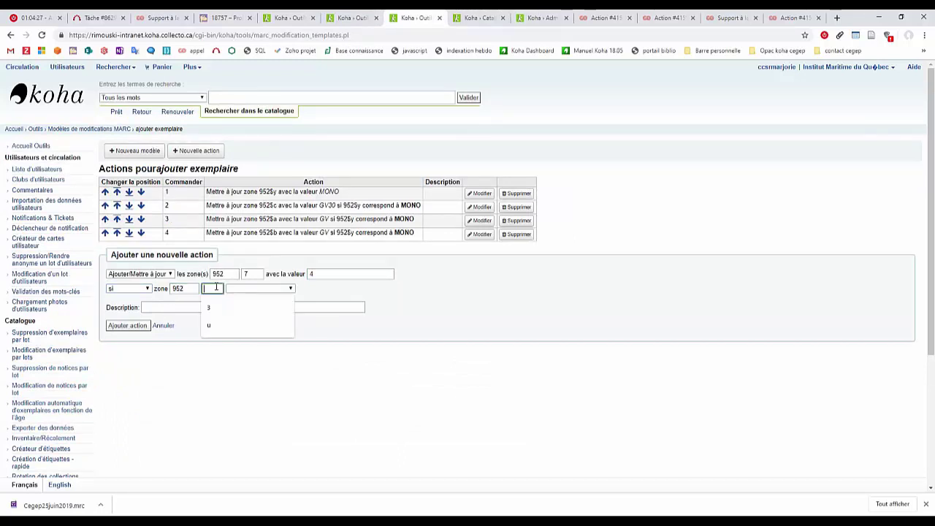
pyautogui.write('y')
pyautogui.click(259, 288)
pyautogui.click(248, 319)
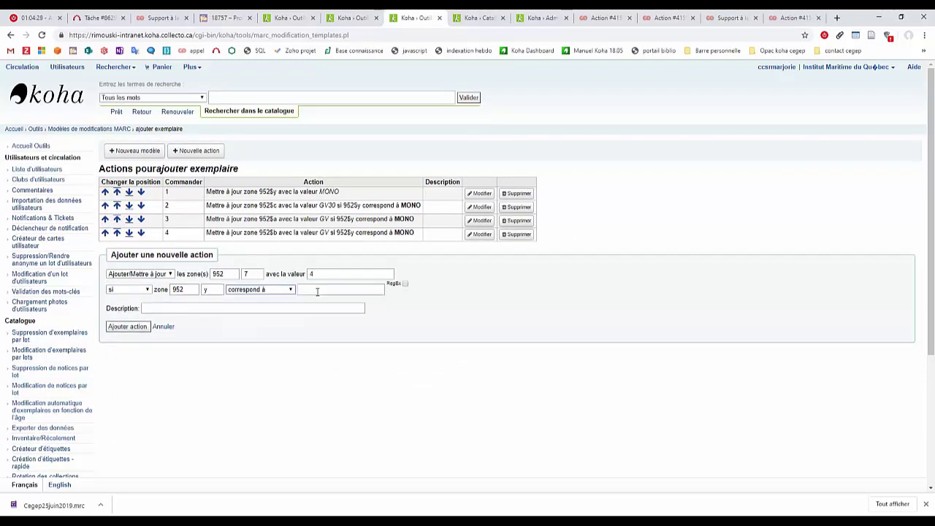
pyautogui.click(340, 290)
pyautogui.write('MONO')
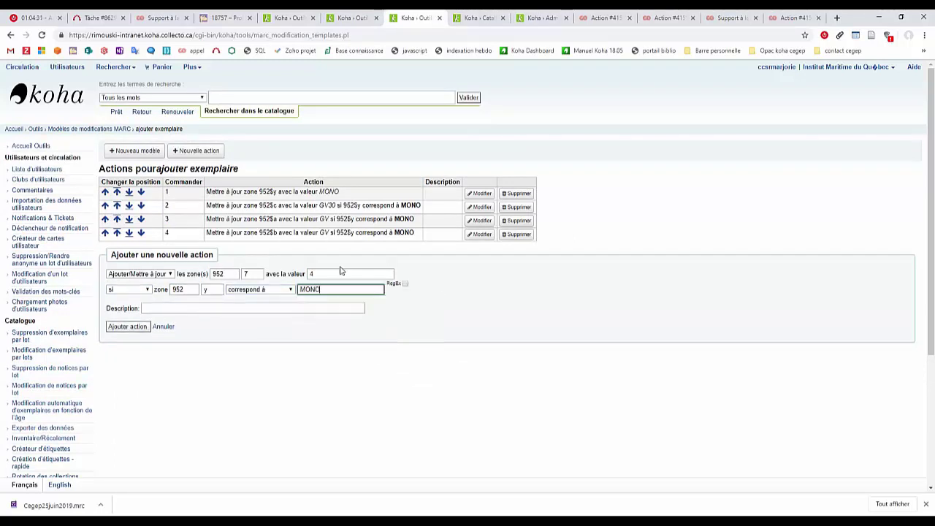
pyautogui.click(112, 326)
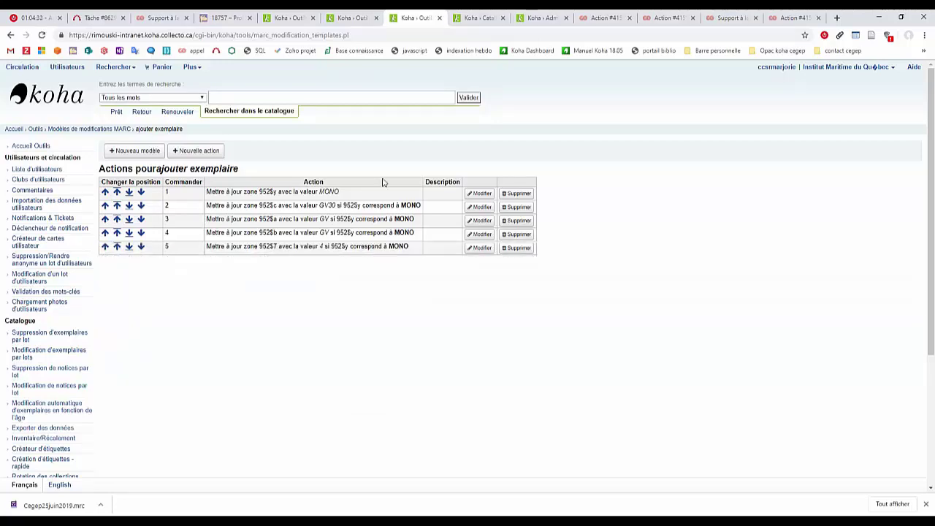
# - Open the Préparation des notices MARC à l'import tool and upload Cegep25juin2019.mrc from the Téléchargements folder
pyautogui.click(34, 129)
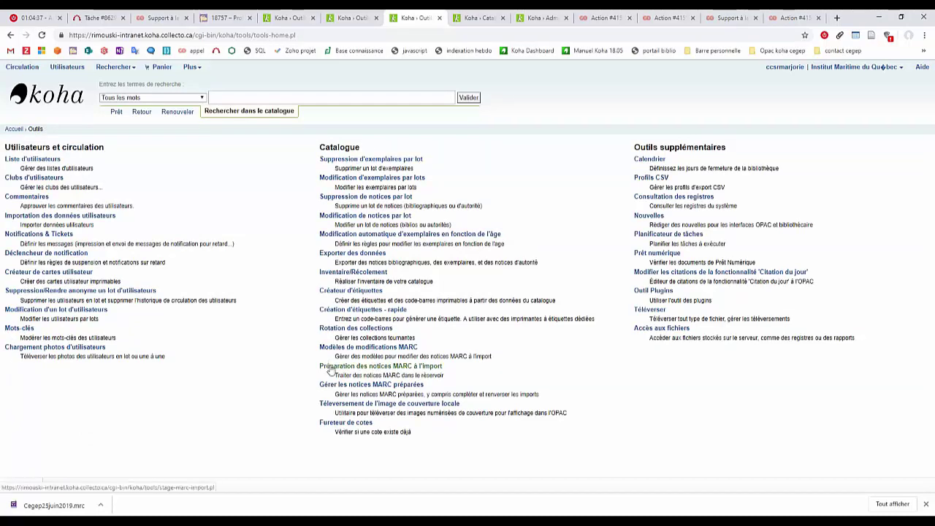
pyautogui.click(330, 368)
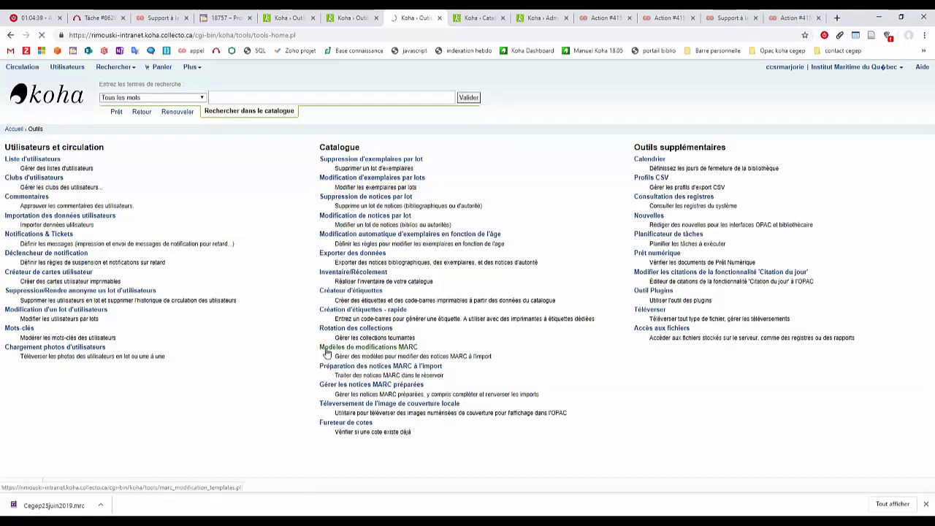
pyautogui.click(192, 202)
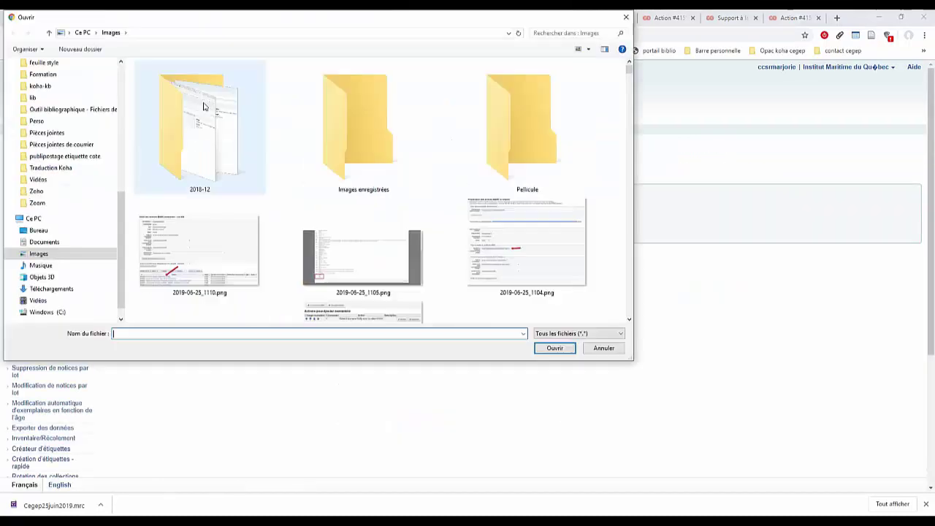
pyautogui.click(43, 290)
pyautogui.click(172, 77)
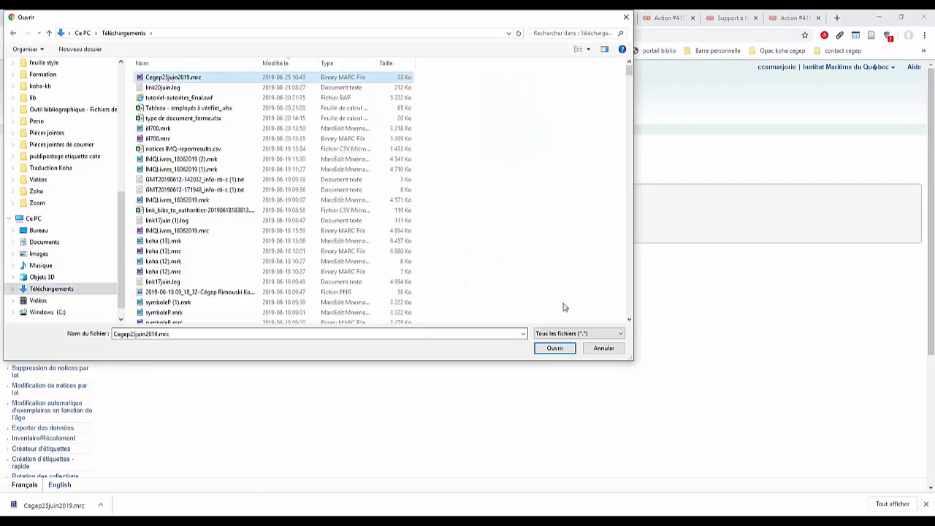
pyautogui.click(555, 349)
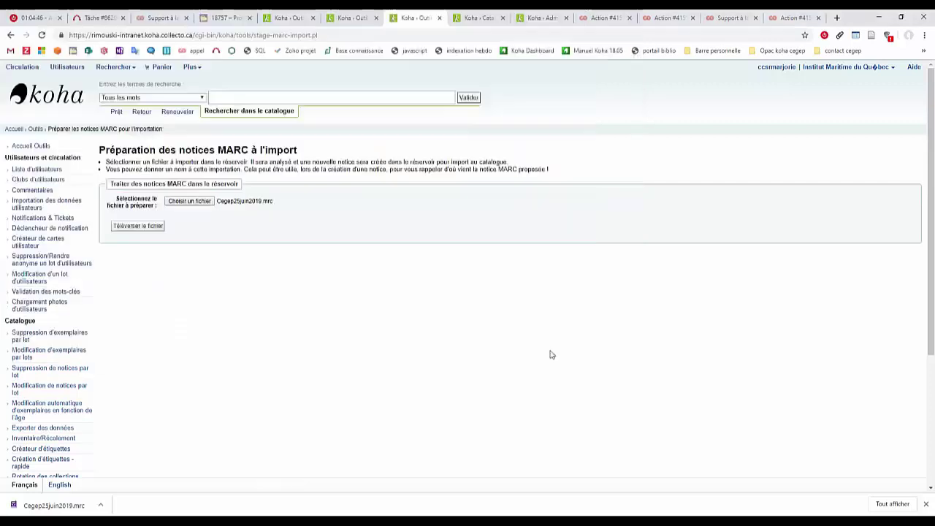
pyautogui.click(137, 228)
# - Choose "ajouter exemplaire" as the MARC modification template for the uploaded file
pyautogui.scroll(-3, 288, 131)
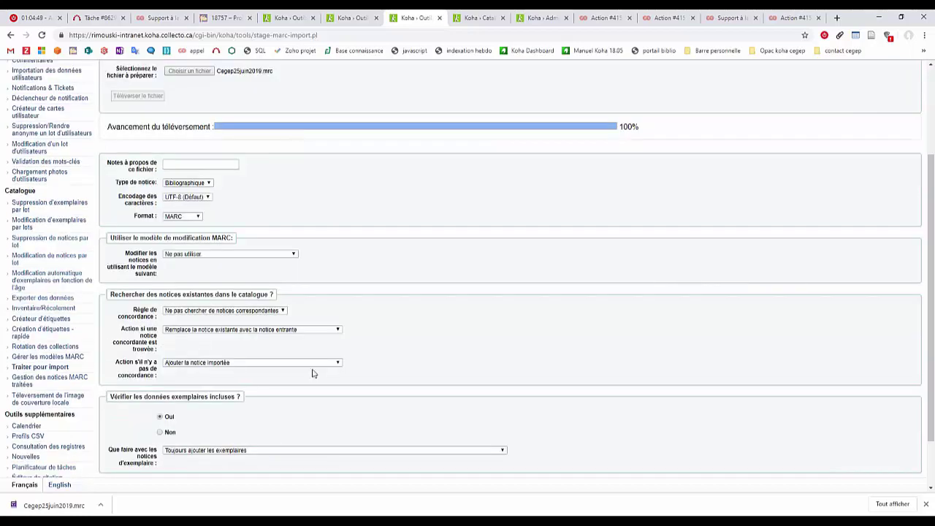
pyautogui.scroll(1, 246, 350)
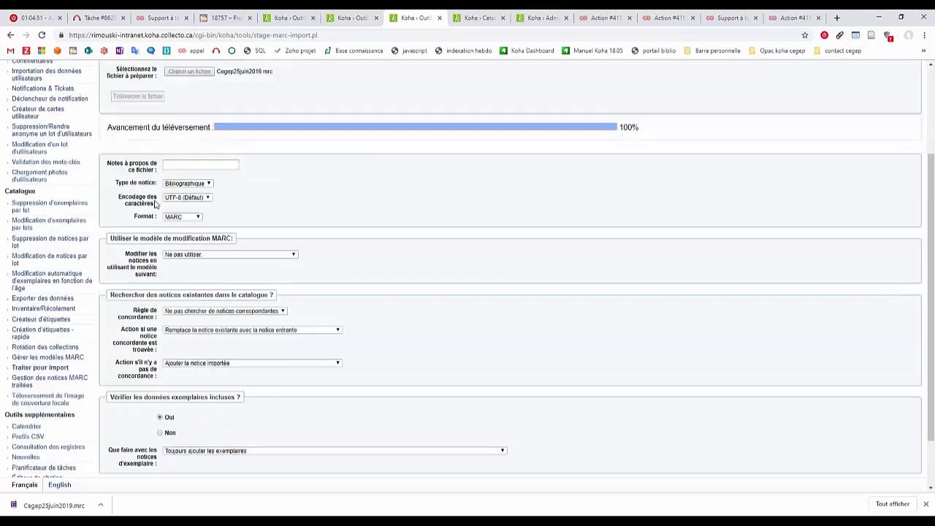
pyautogui.click(180, 256)
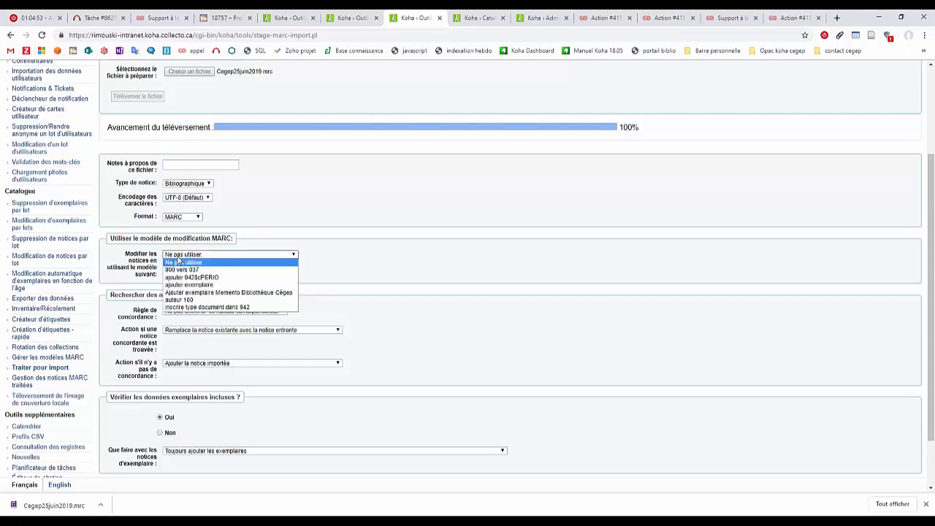
pyautogui.click(190, 292)
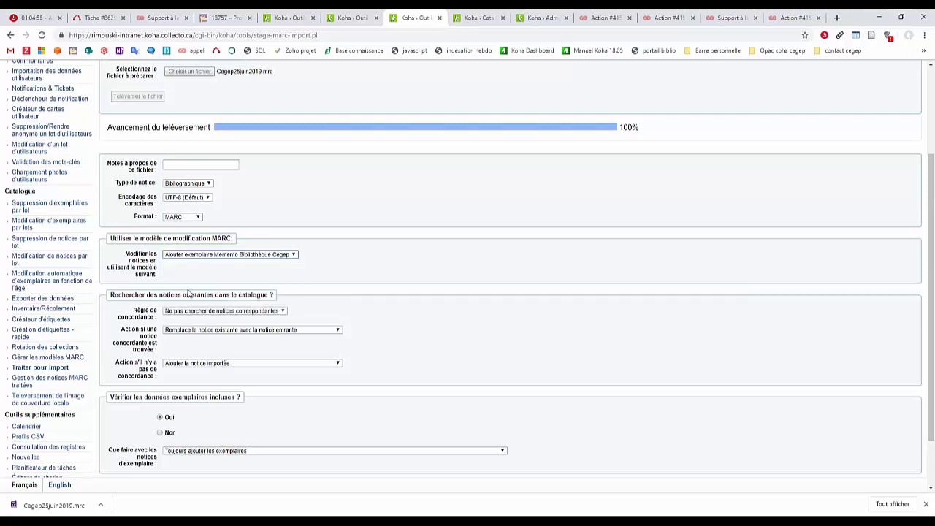
pyautogui.click(194, 254)
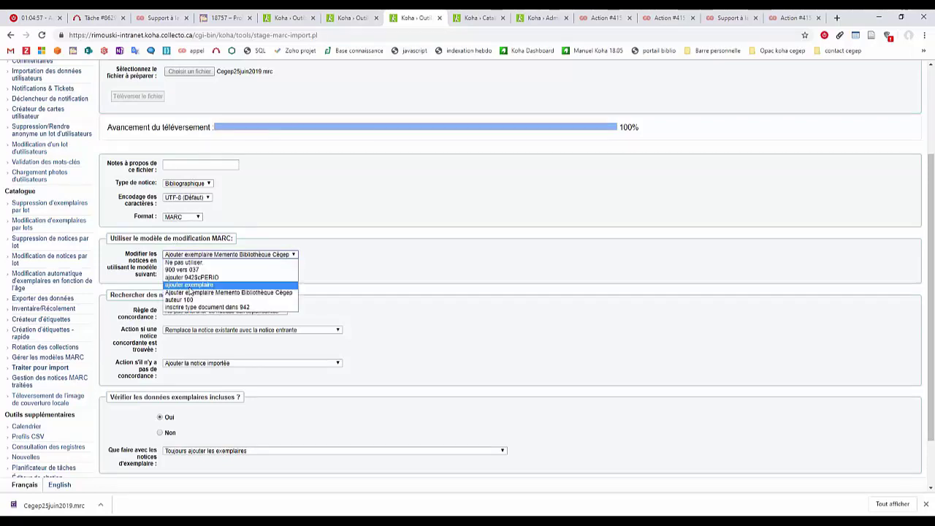
pyautogui.click(191, 265)
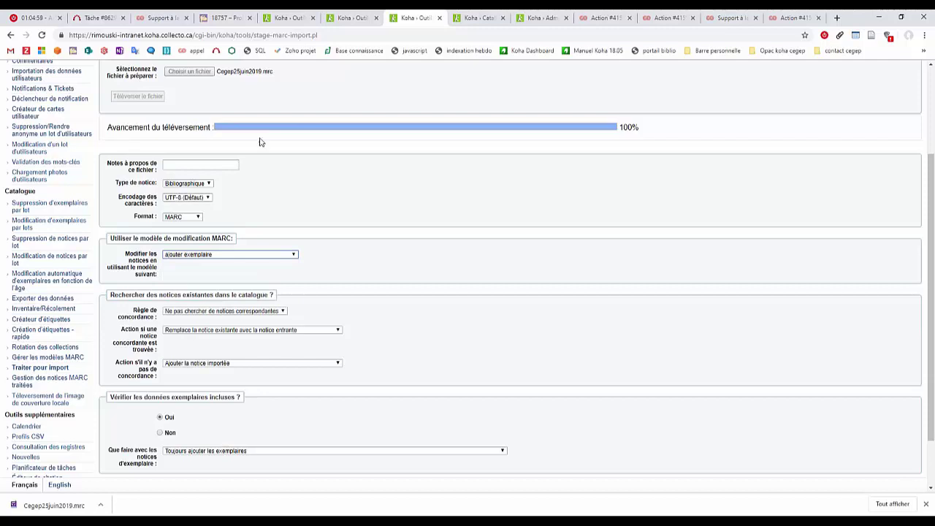
# - Set the uploaded file's character encoding to MARC 8, keeping the MARC format and the "ajouter exemplaire" template
pyautogui.click(173, 220)
pyautogui.click(173, 220)
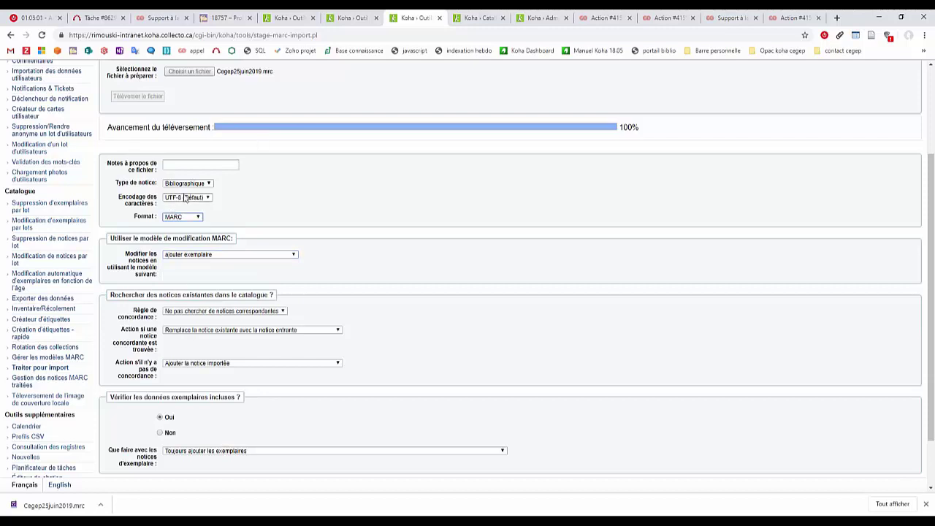
pyautogui.click(187, 197)
pyautogui.click(179, 212)
pyautogui.click(220, 260)
pyautogui.click(220, 258)
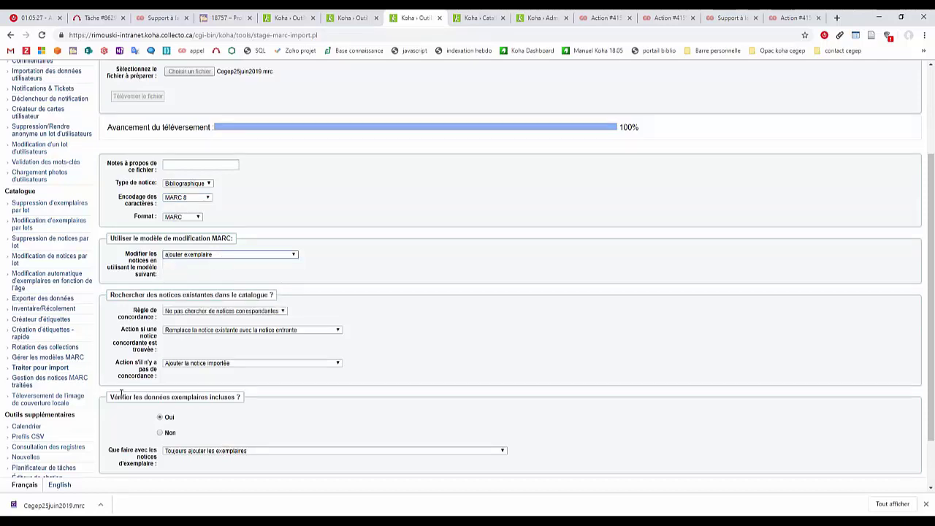
# - Process the uploaded records for import and open the resulting prepared batch
pyautogui.scroll(-1, 132, 415)
pyautogui.click(125, 424)
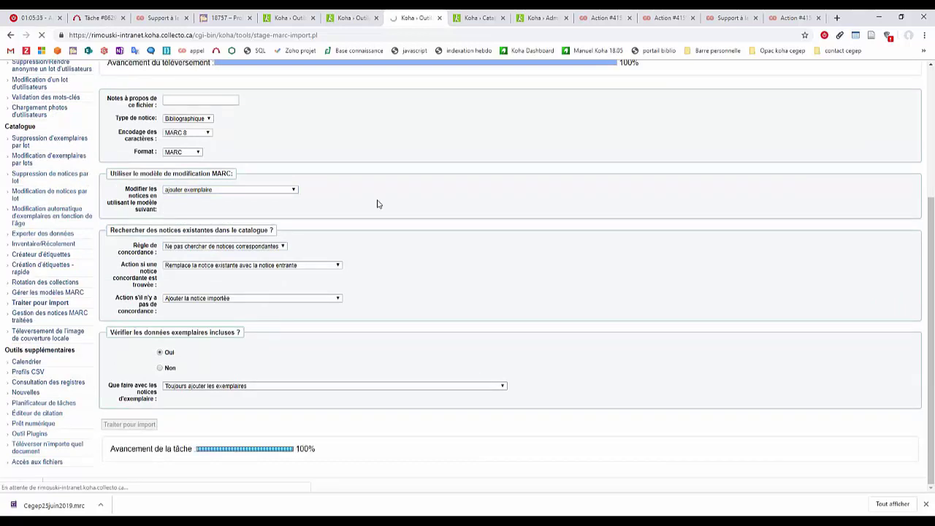
pyautogui.click(235, 155)
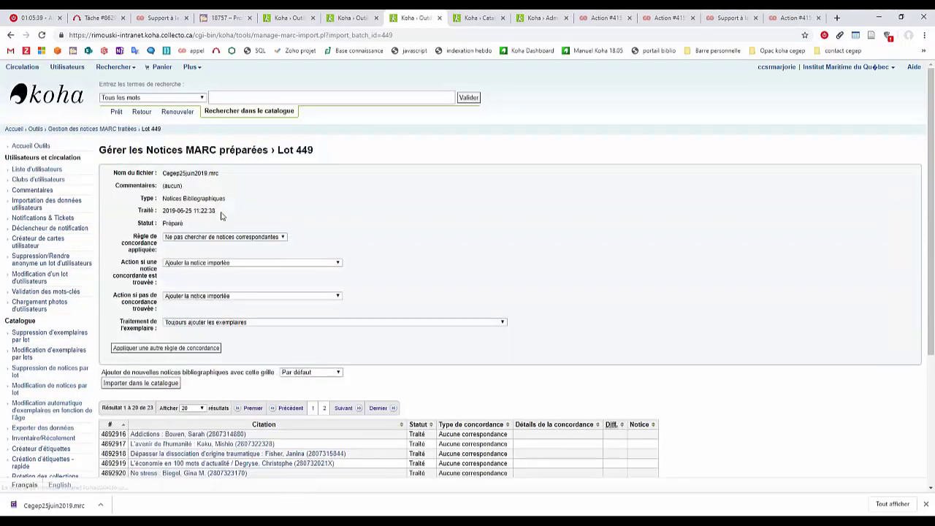
# - Examine the 952 subfields in the MARC preview of the Addictions record, and close the preview
pyautogui.scroll(-2, 156, 307)
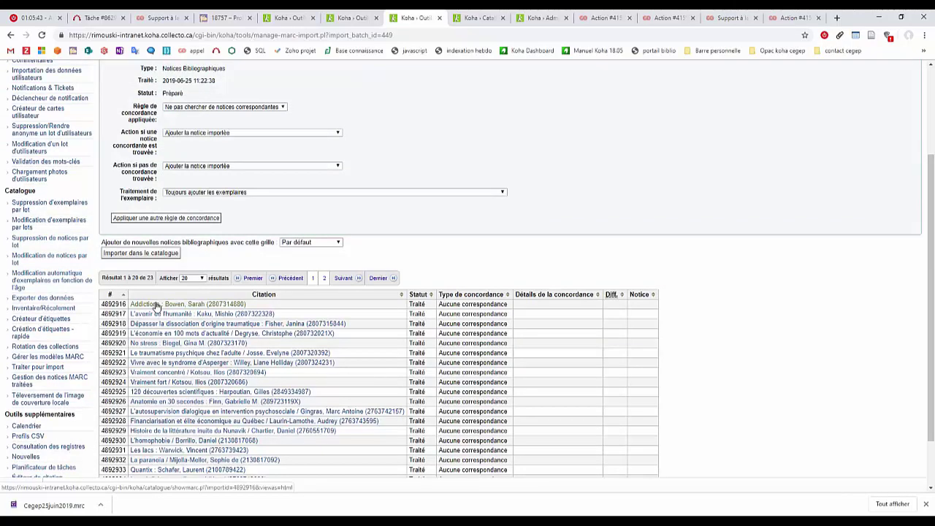
pyautogui.click(155, 305)
pyautogui.scroll(-2, 208, 249)
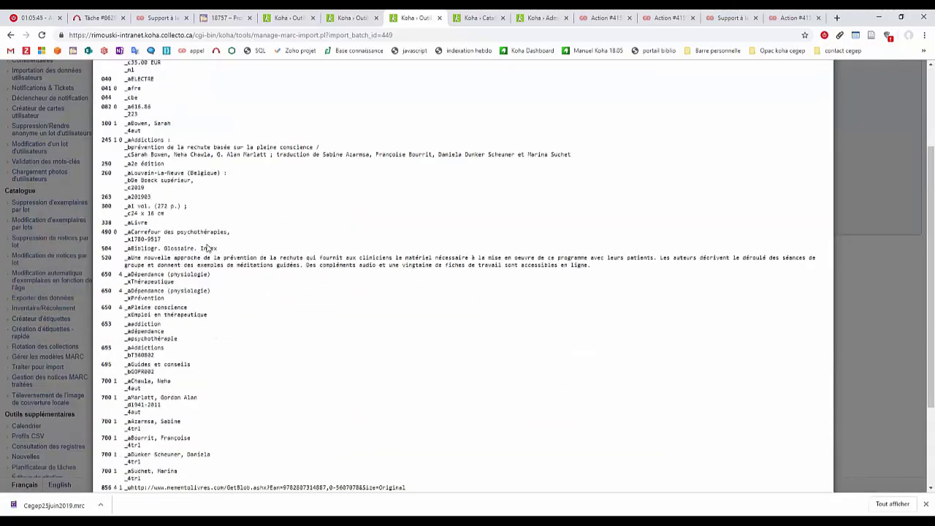
pyautogui.scroll(-2, 212, 292)
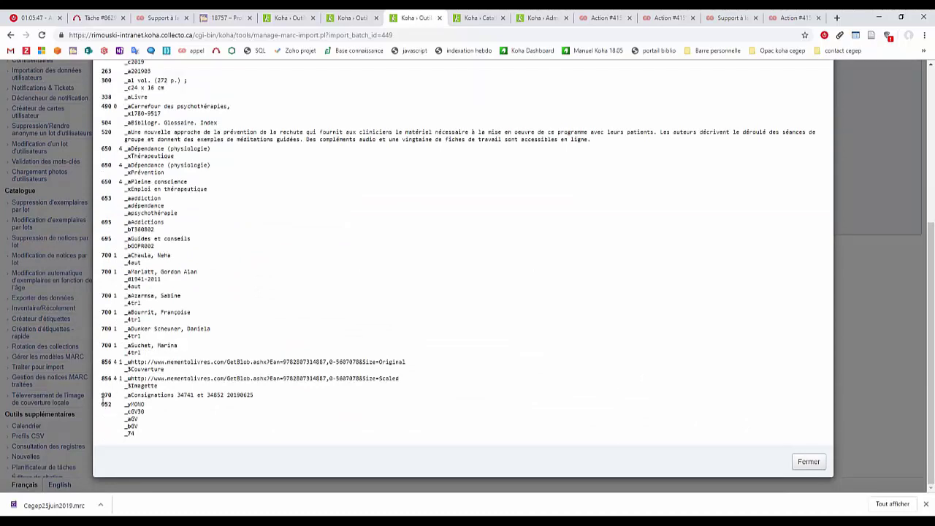
pyautogui.moveTo(102, 399); pyautogui.dragTo(150, 439)
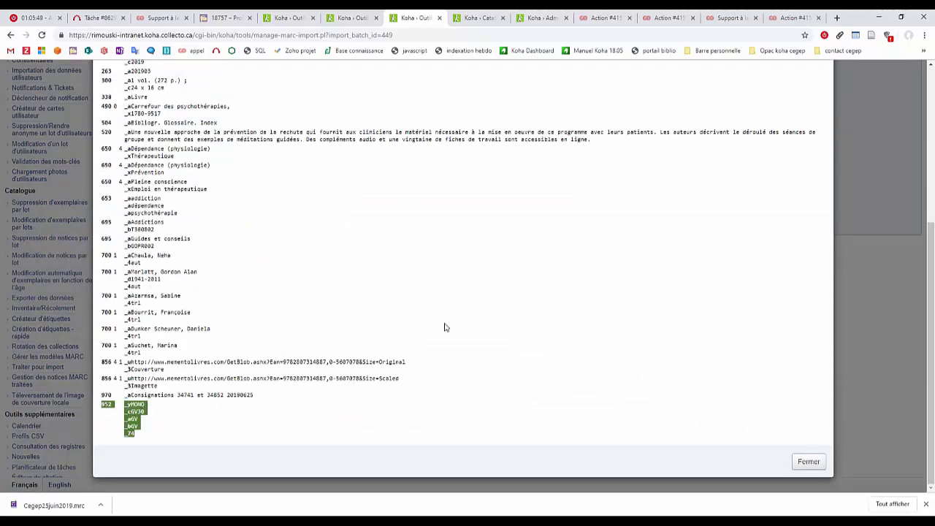
pyautogui.scroll(5, 835, 172)
pyautogui.click(825, 95)
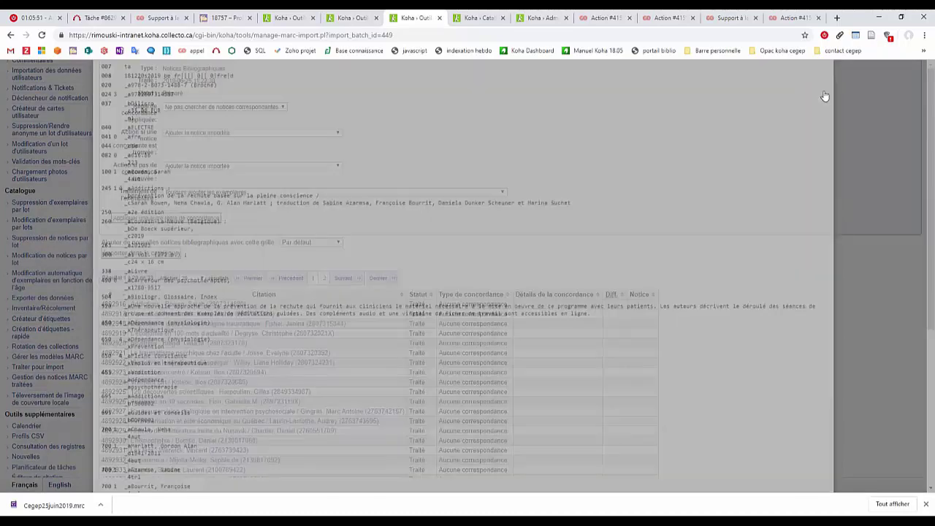
# - View the cataloguing grids offered for adding new bibliographic records, leaving Par défaut selected
pyautogui.scroll(-2, 611, 209)
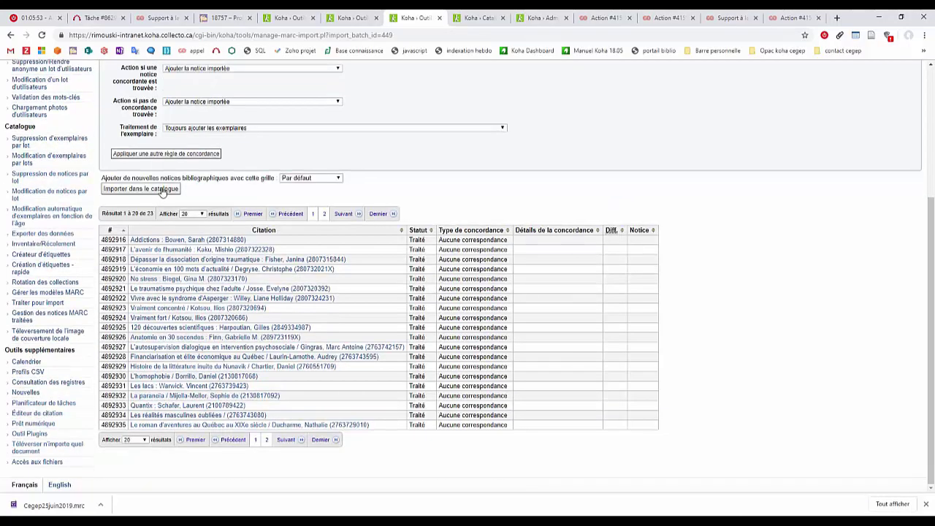
pyautogui.click(315, 180)
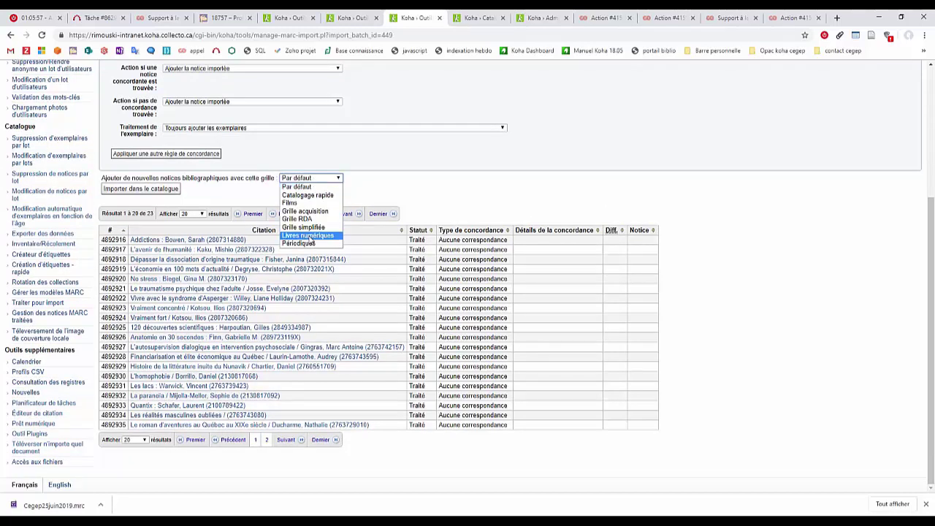
pyautogui.click(397, 186)
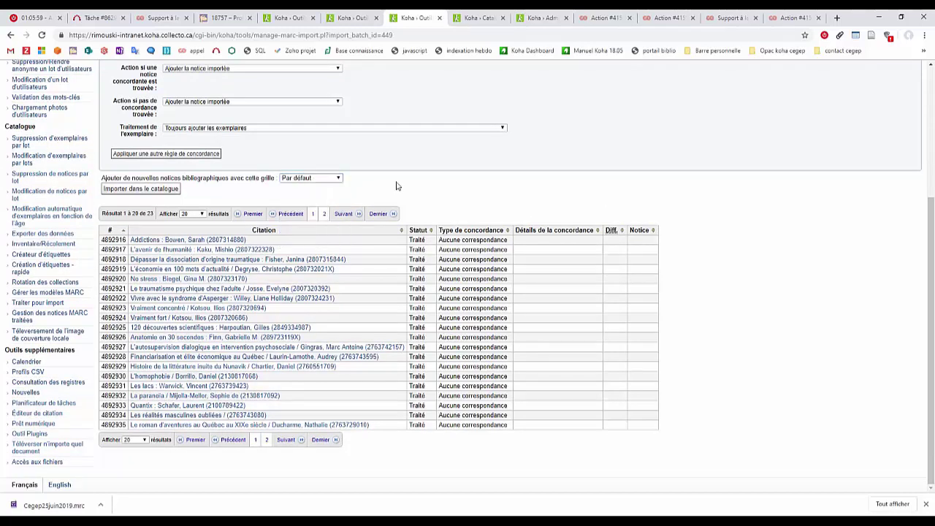